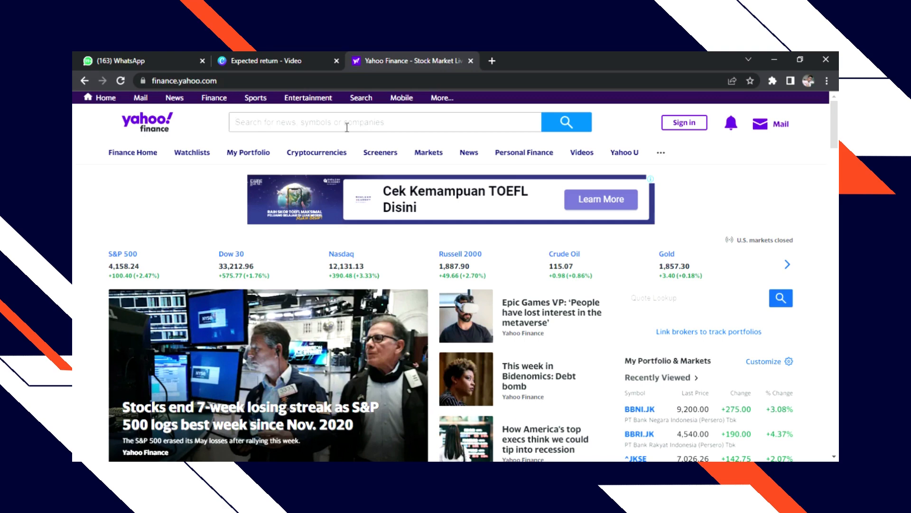
- Search for "bbni jk" and open the PT Bank Negara Indonesia (Persero) Tbk (BBNI.JK) quote page
{"action": "type", "text": "bbni"}
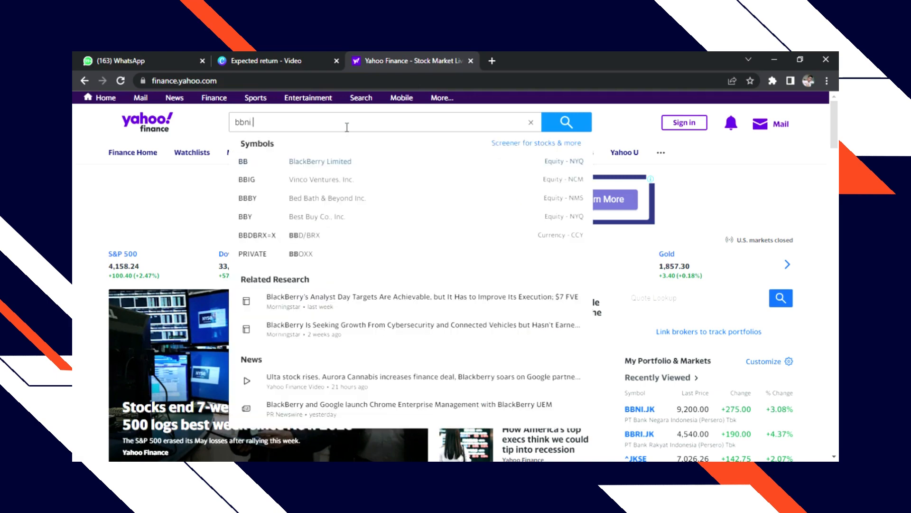
{"action": "type", "text": " jk"}
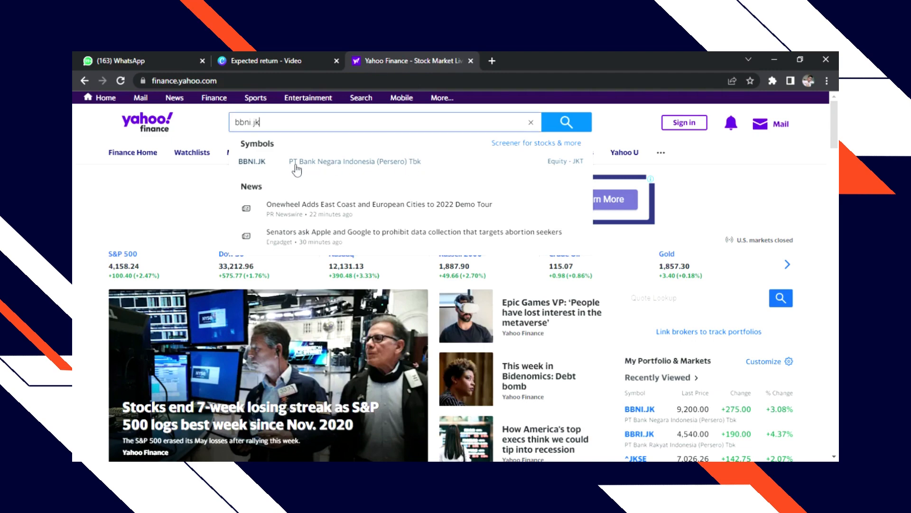
{"action": "left_click", "coordinate": [328, 173]}
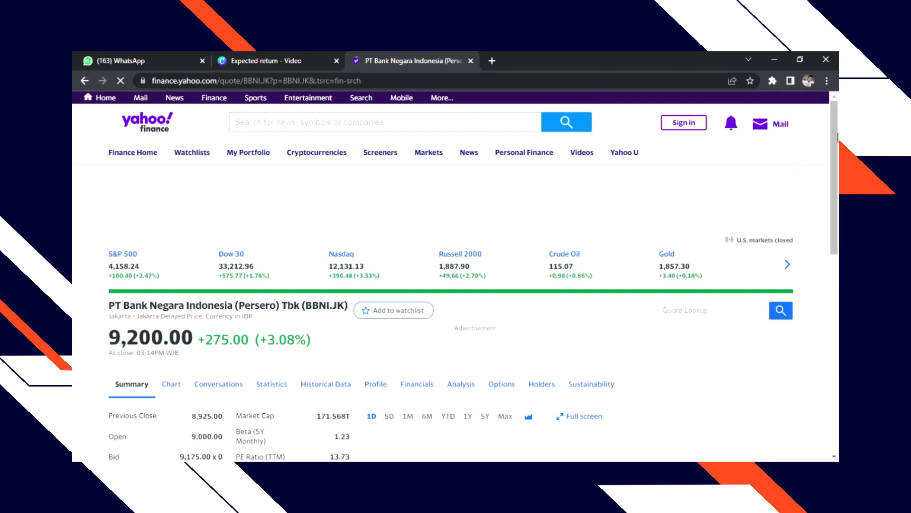
- Open the historical data for the BBNI.JK stock
{"action": "left_click_drag", "start_coordinate": [836, 138], "coordinate": [827, 166]}
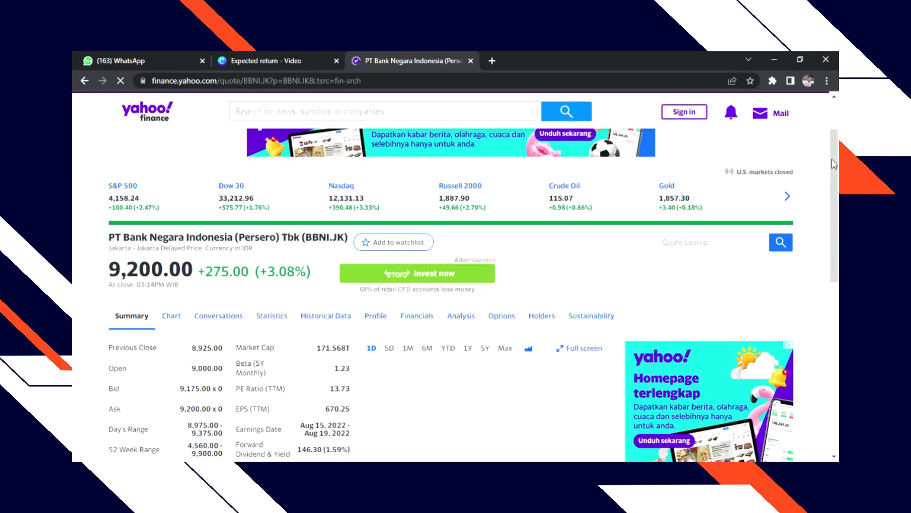
{"action": "left_click_drag", "start_coordinate": [834, 164], "coordinate": [834, 184]}
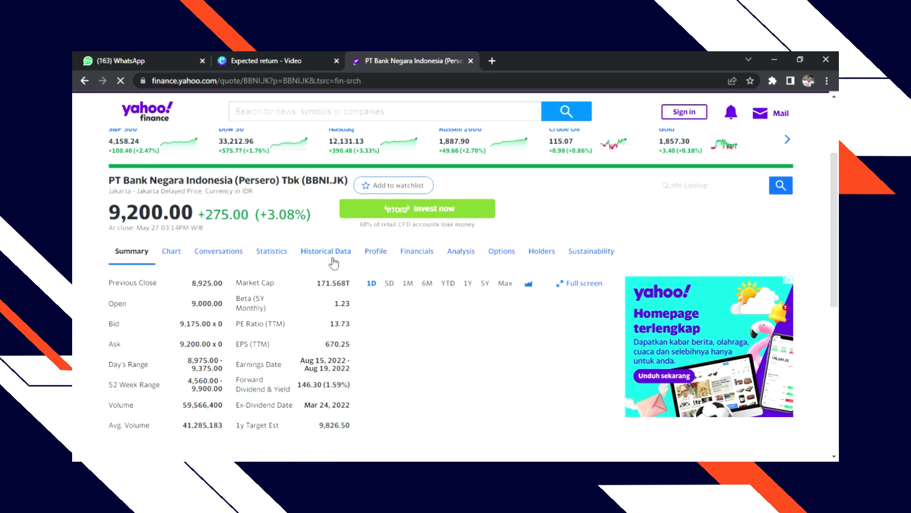
{"action": "left_click", "coordinate": [332, 258]}
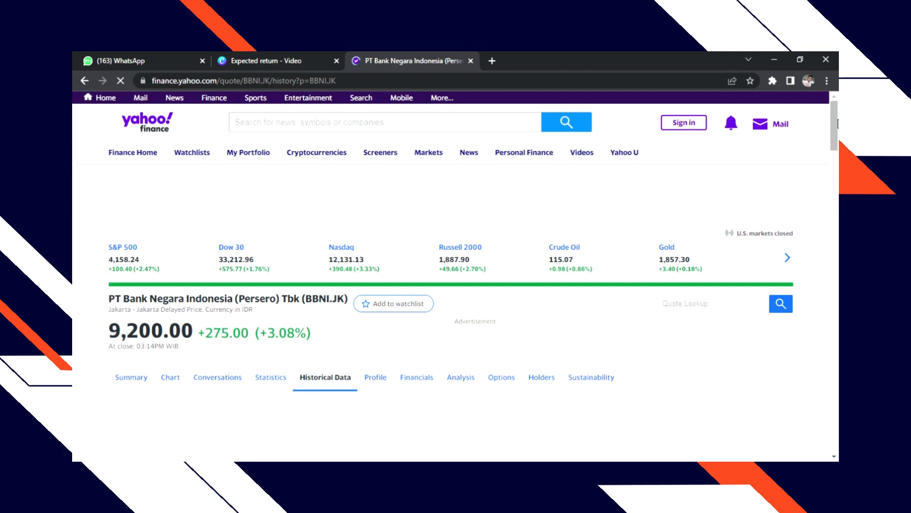
- Set the frequency of the historical prices to Monthly
{"action": "left_click_drag", "start_coordinate": [837, 123], "coordinate": [838, 159]}
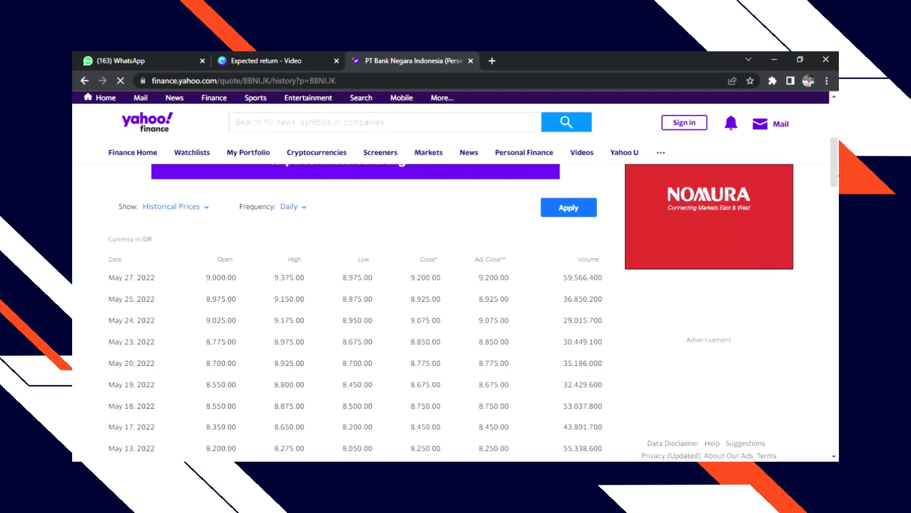
{"action": "mouse_move", "coordinate": [836, 161]}
{"action": "left_mouse_down"}
{"action": "mouse_move", "coordinate": [837, 146]}
{"action": "mouse_move", "coordinate": [838, 176]}
{"action": "mouse_move", "coordinate": [837, 163]}
{"action": "left_mouse_up"}
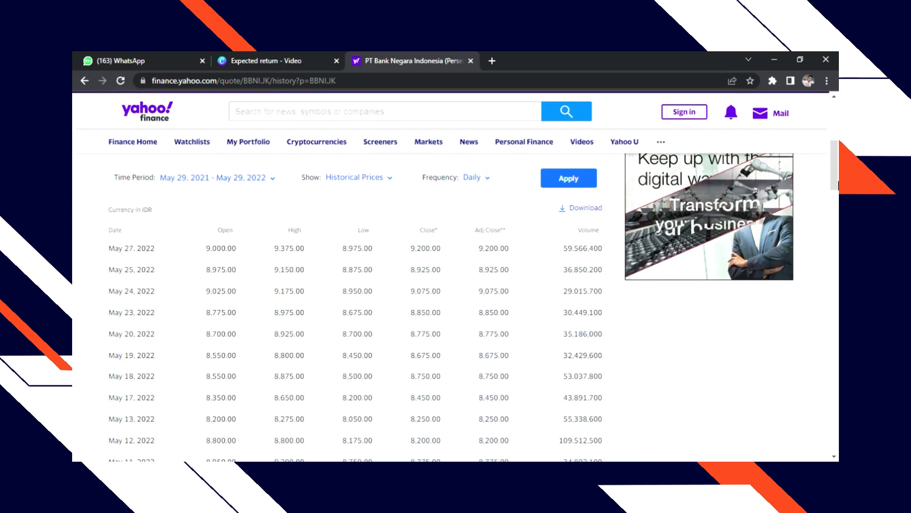
{"action": "scroll", "coordinate": [837, 180], "scroll_direction": "down", "scroll_amount": 1}
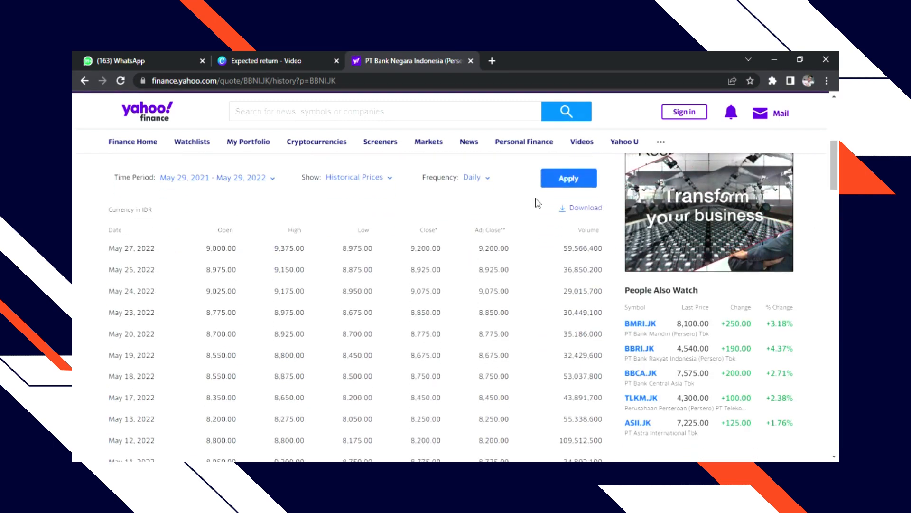
{"action": "left_click", "coordinate": [476, 180]}
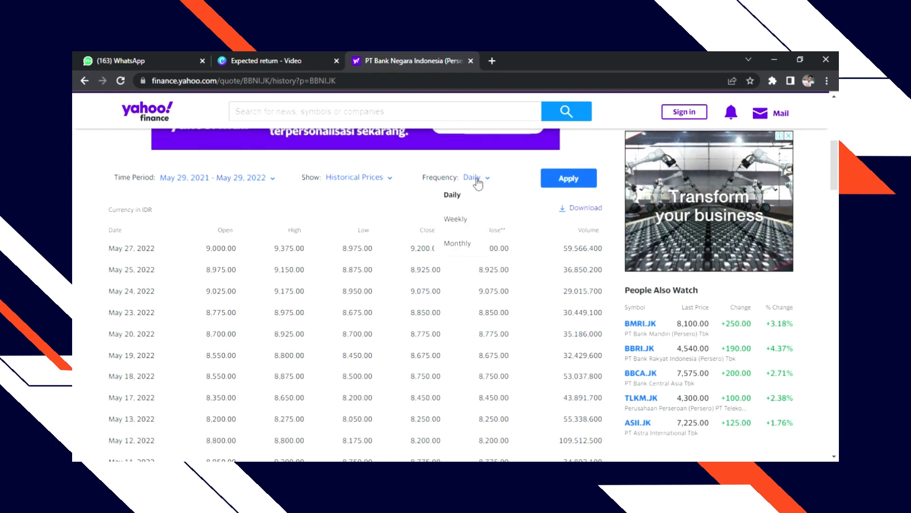
{"action": "left_click", "coordinate": [474, 249]}
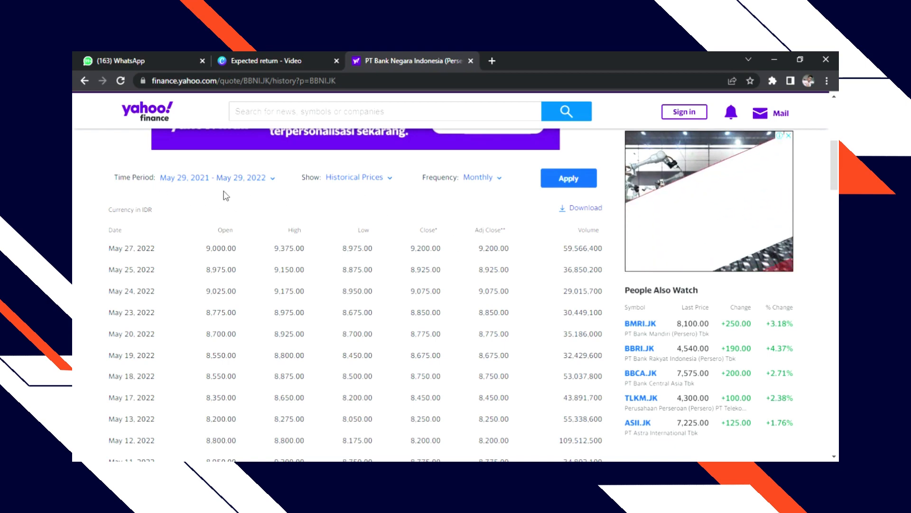
{"action": "left_click", "coordinate": [195, 184]}
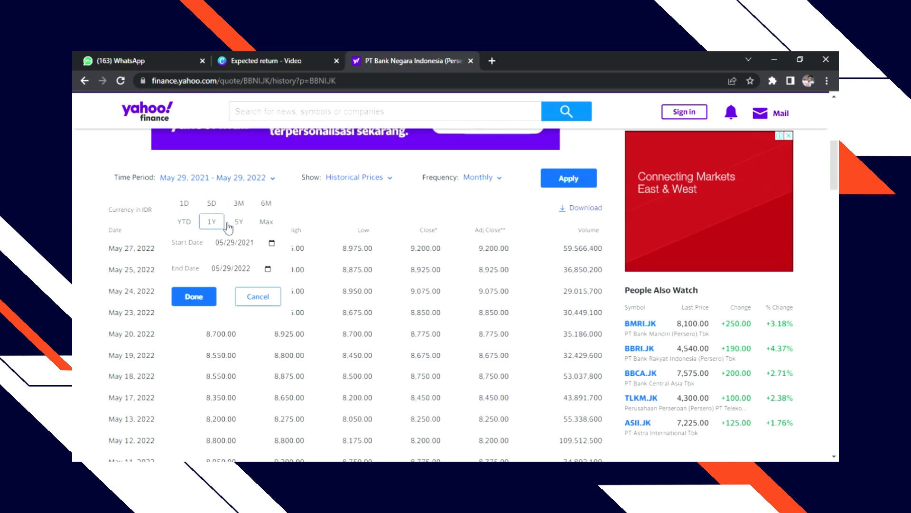
{"action": "left_click", "coordinate": [212, 221]}
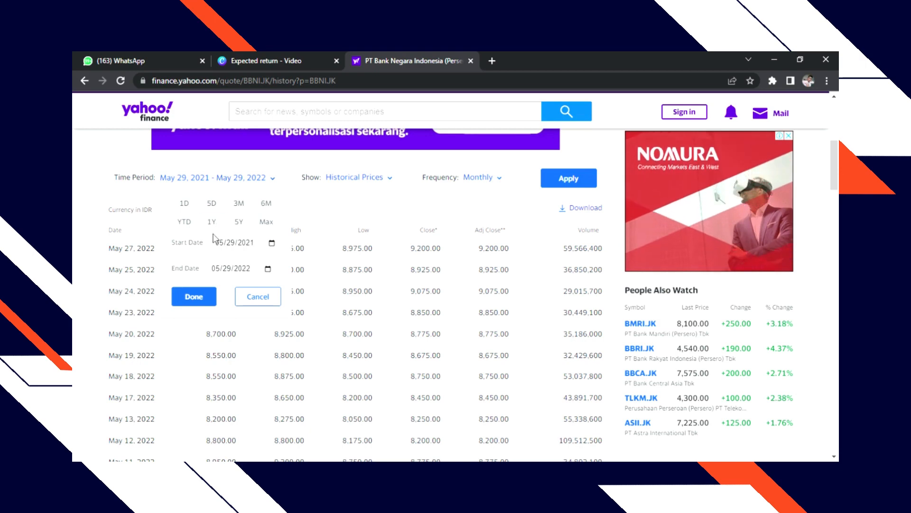
{"action": "left_click", "coordinate": [214, 224]}
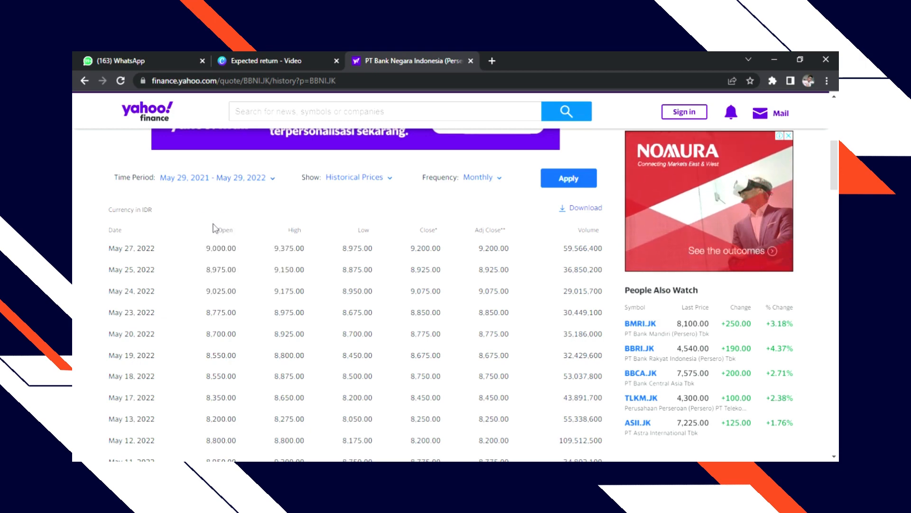
- Set the time period from 05/29/2019 to 05/29/2021 and apply the filters to the historical prices
{"action": "left_click", "coordinate": [197, 182]}
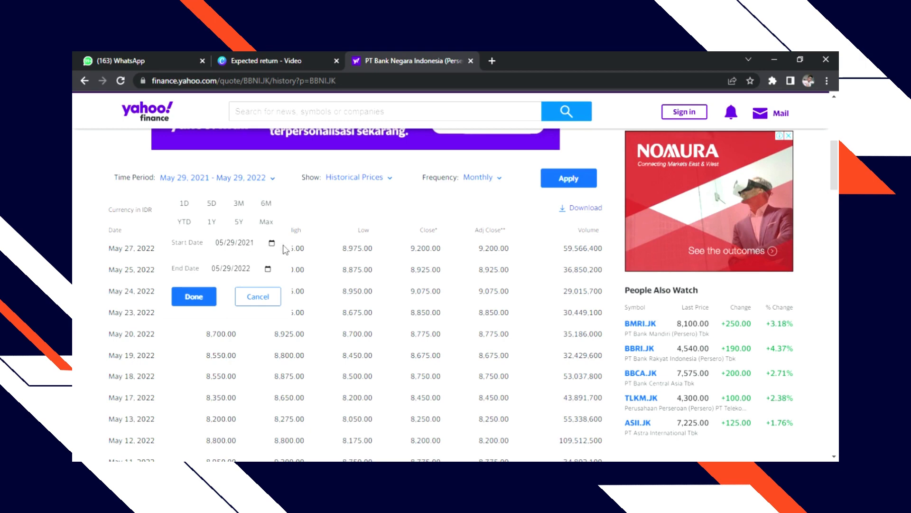
{"action": "left_click", "coordinate": [220, 245]}
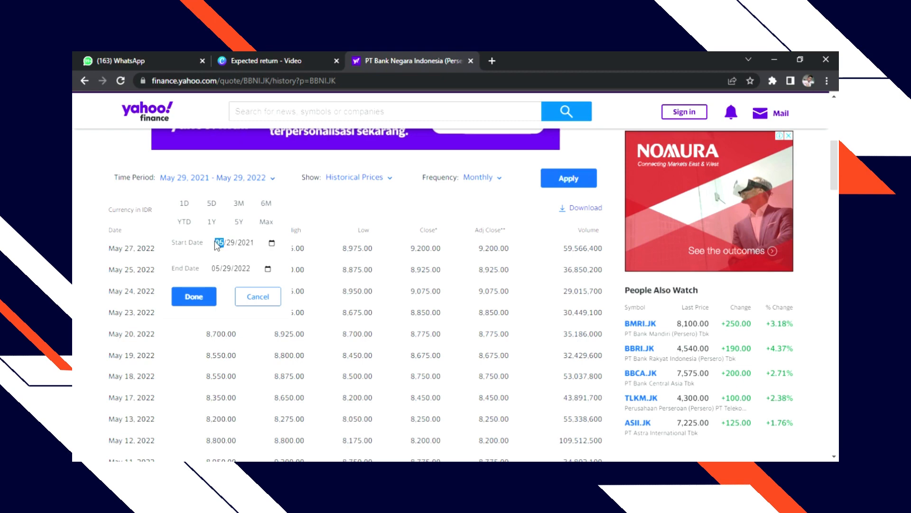
{"action": "left_click", "coordinate": [247, 243]}
{"action": "type", "text": "2"}
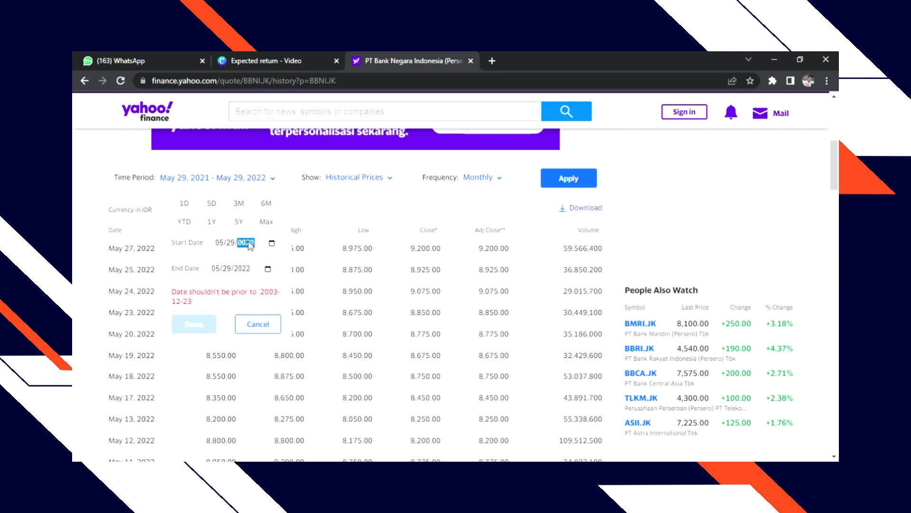
{"action": "type", "text": "019"}
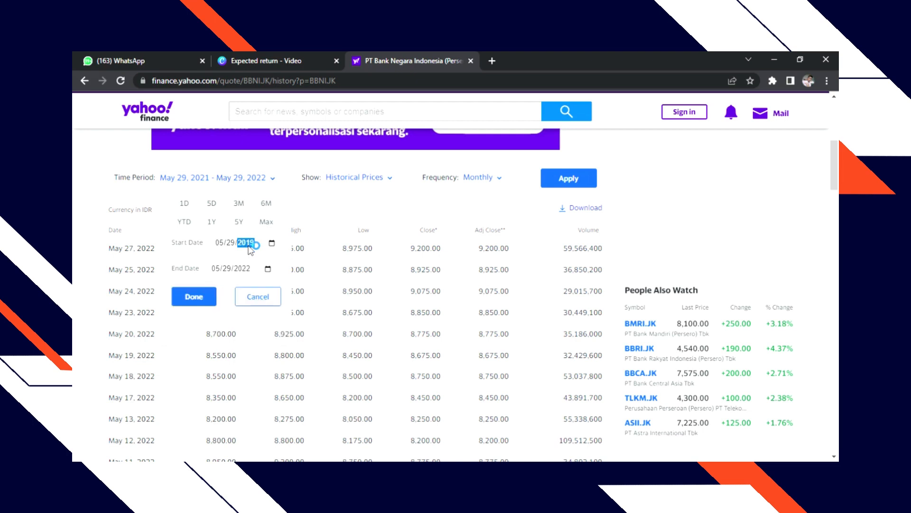
{"action": "left_click", "coordinate": [243, 268]}
{"action": "type", "text": "20"}
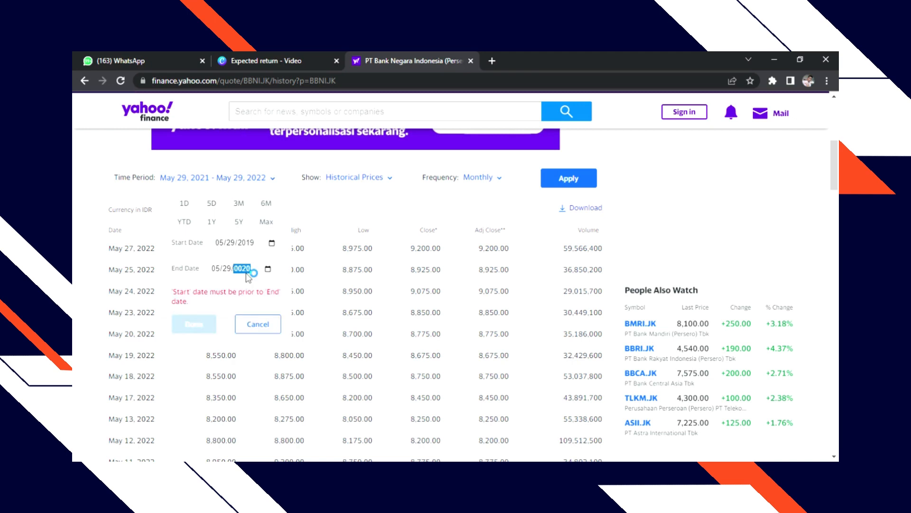
{"action": "type", "text": "21"}
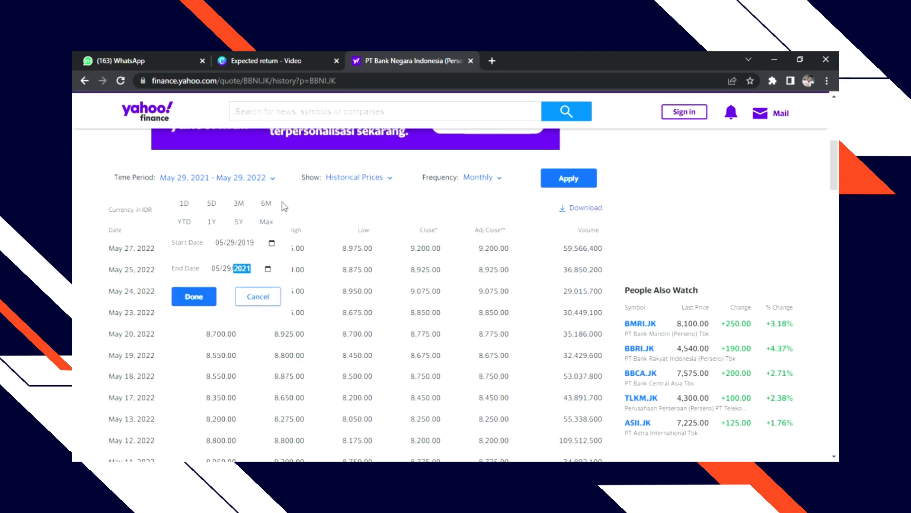
{"action": "left_click", "coordinate": [208, 302]}
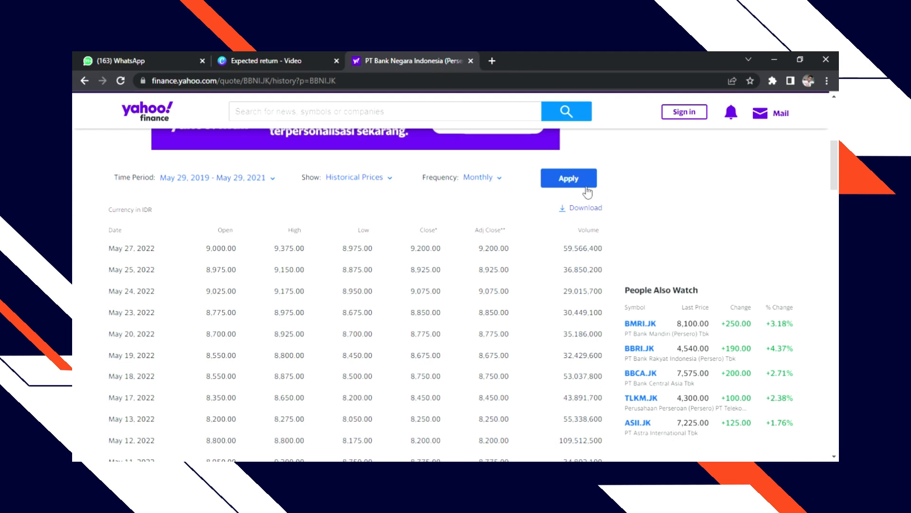
{"action": "left_click", "coordinate": [554, 182]}
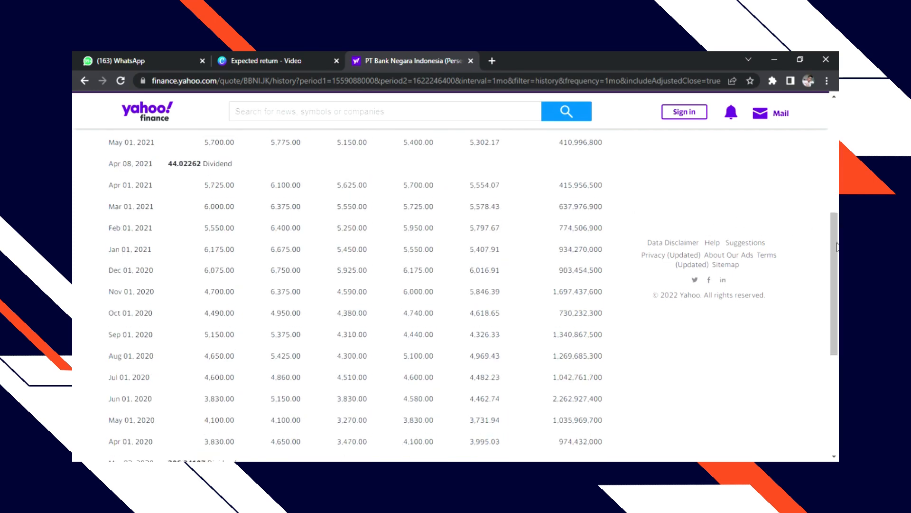
- Download the filtered monthly BBNI.JK price history and open the downloaded file in Excel
{"action": "left_click_drag", "start_coordinate": [836, 256], "coordinate": [826, 164]}
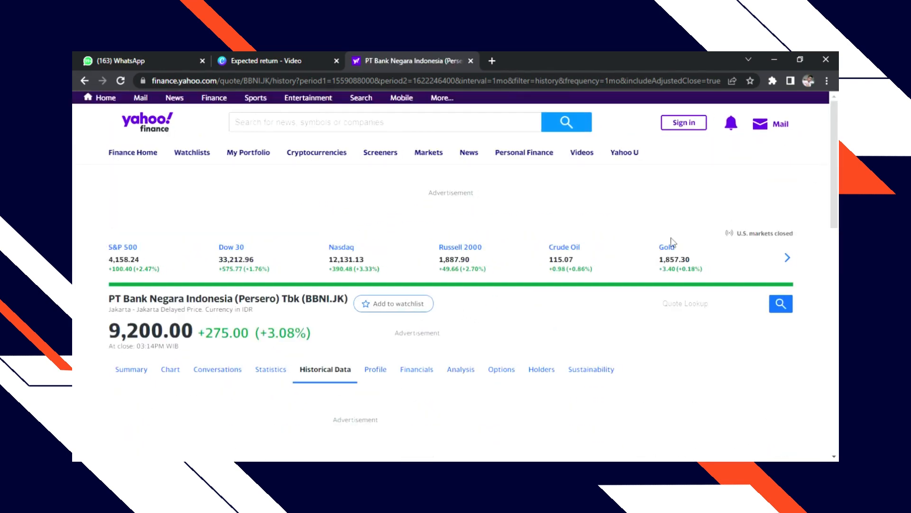
{"action": "left_click_drag", "start_coordinate": [838, 135], "coordinate": [809, 230]}
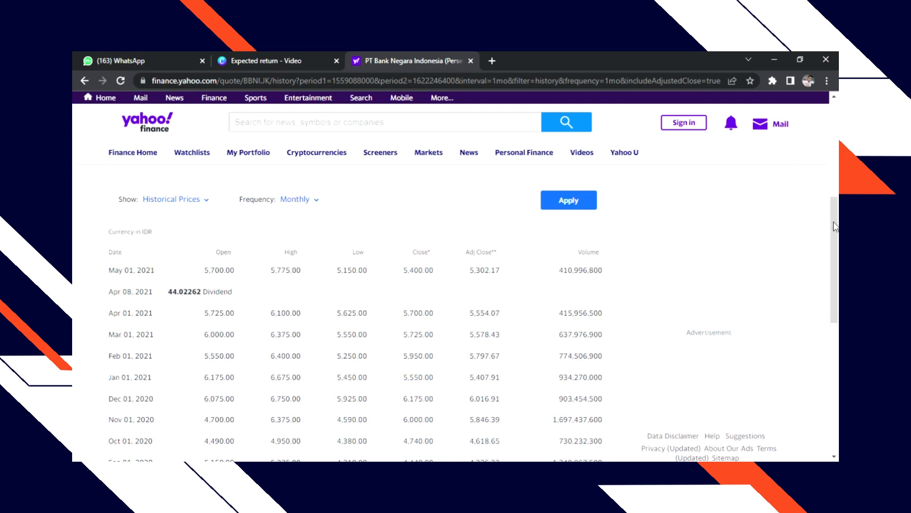
{"action": "mouse_move", "coordinate": [835, 225]}
{"action": "left_mouse_down"}
{"action": "mouse_move", "coordinate": [839, 151]}
{"action": "mouse_move", "coordinate": [837, 223]}
{"action": "left_mouse_up"}
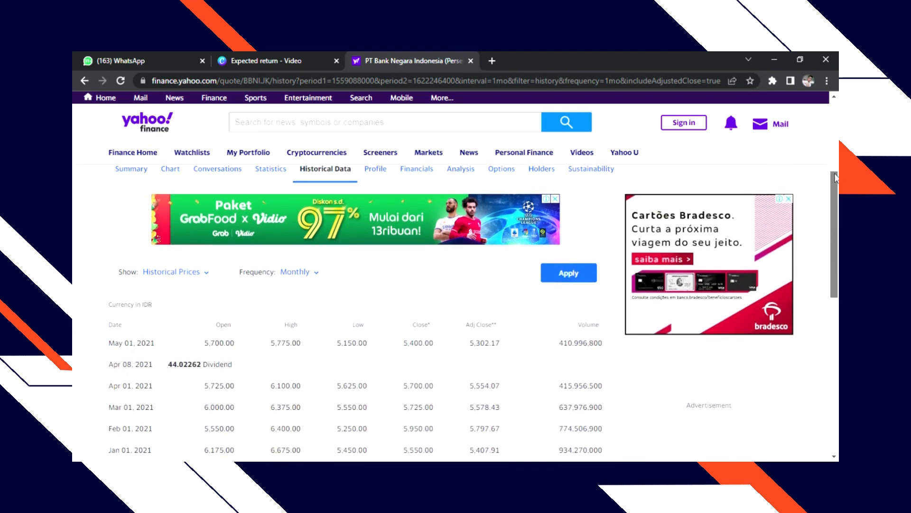
{"action": "left_click_drag", "start_coordinate": [836, 219], "coordinate": [836, 218]}
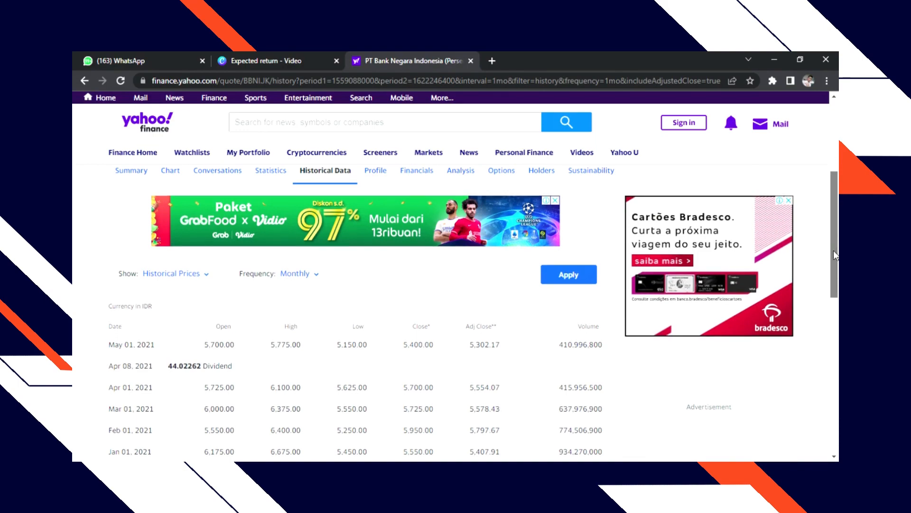
{"action": "left_click_drag", "start_coordinate": [834, 250], "coordinate": [838, 209]}
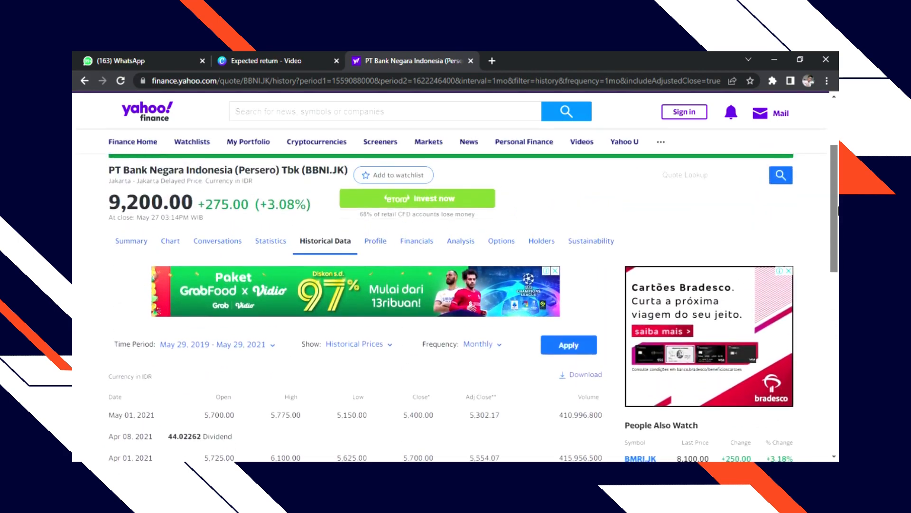
{"action": "scroll", "coordinate": [548, 296], "scroll_direction": "down", "scroll_amount": 2}
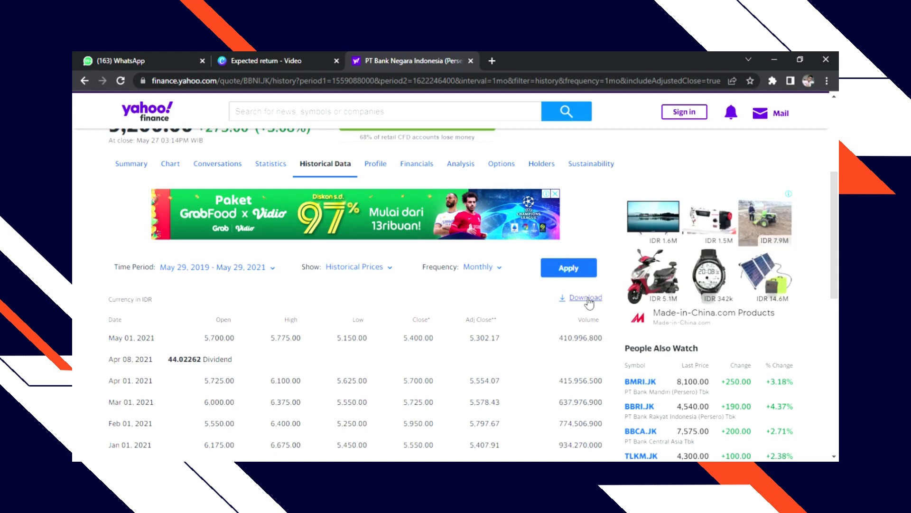
{"action": "left_click", "coordinate": [588, 298]}
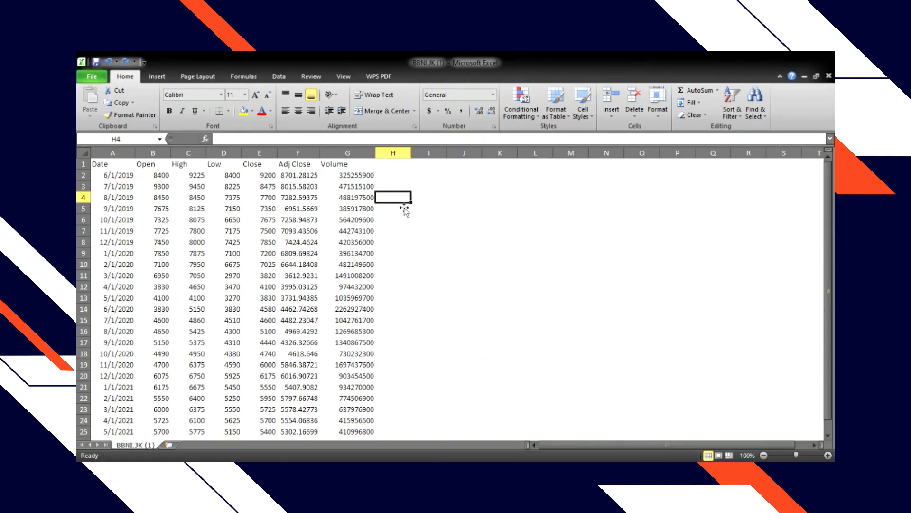
- Examine the downloaded price table, checking the Date column from A1 down to A25
{"action": "left_click_drag", "start_coordinate": [404, 205], "coordinate": [487, 204]}
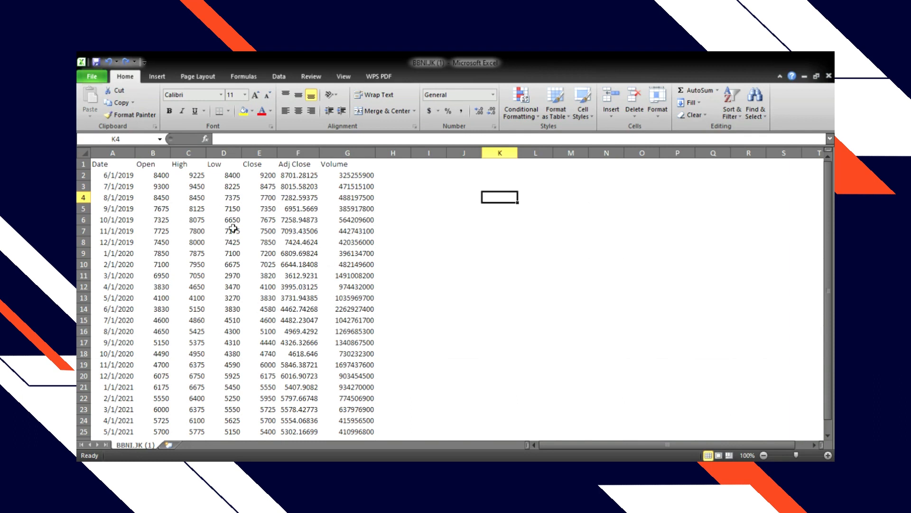
{"action": "left_click", "coordinate": [464, 180]}
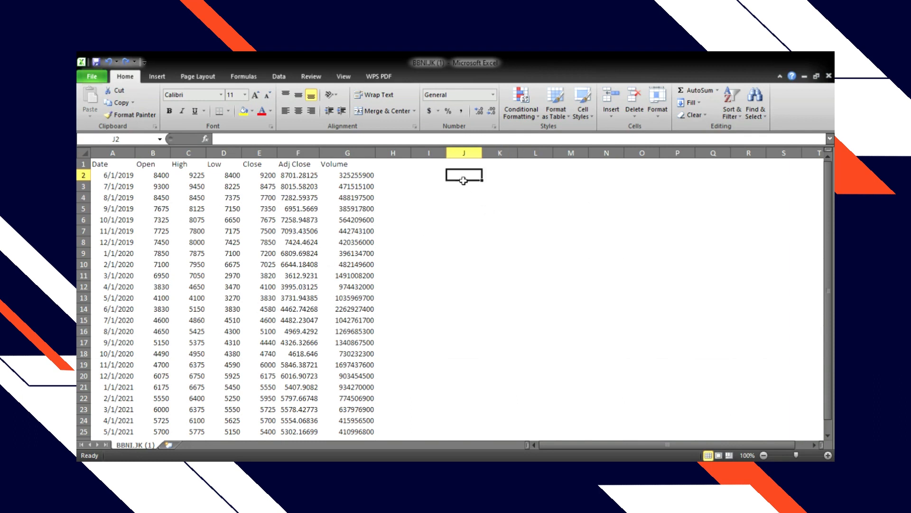
{"action": "left_click", "coordinate": [121, 166]}
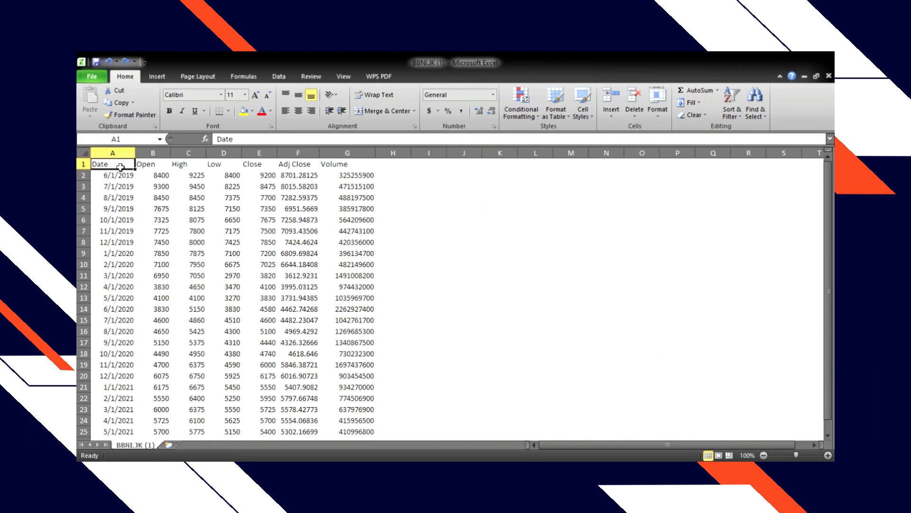
{"action": "left_click_drag", "start_coordinate": [121, 167], "coordinate": [119, 402]}
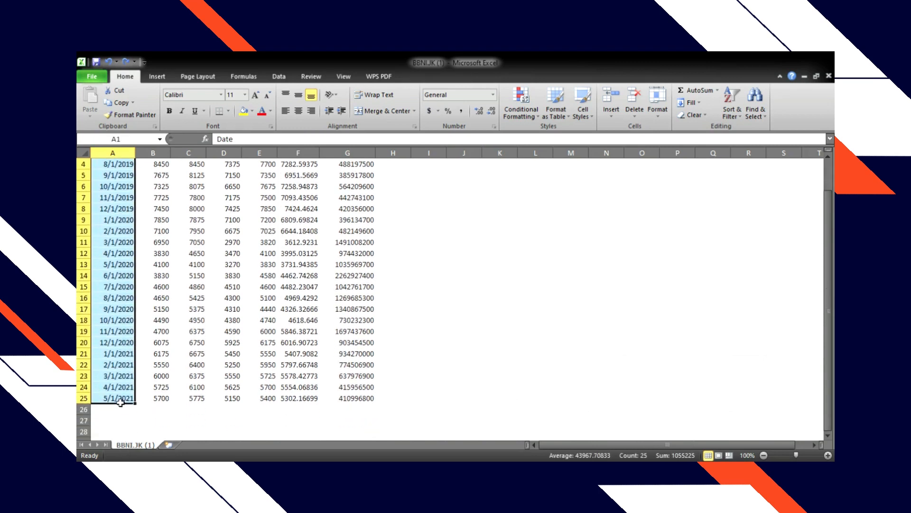
{"action": "left_click", "coordinate": [481, 264]}
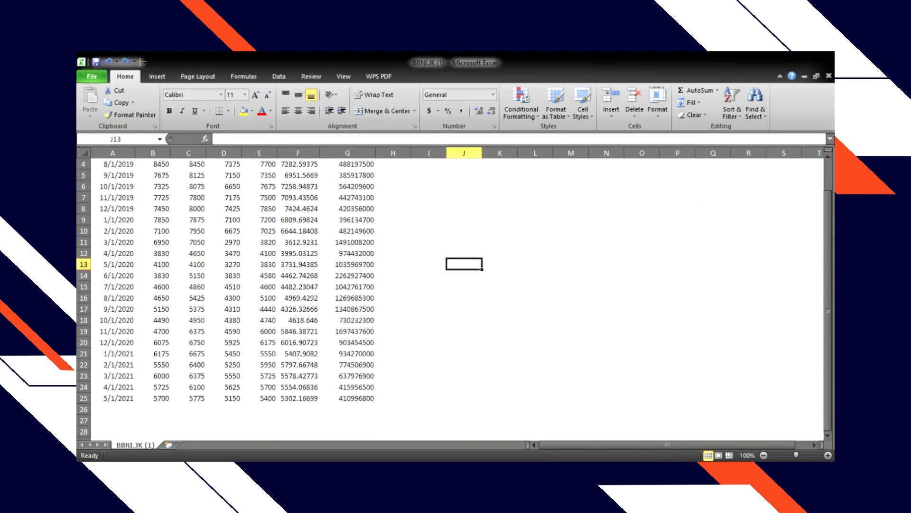
{"action": "left_click_drag", "start_coordinate": [825, 229], "coordinate": [829, 161]}
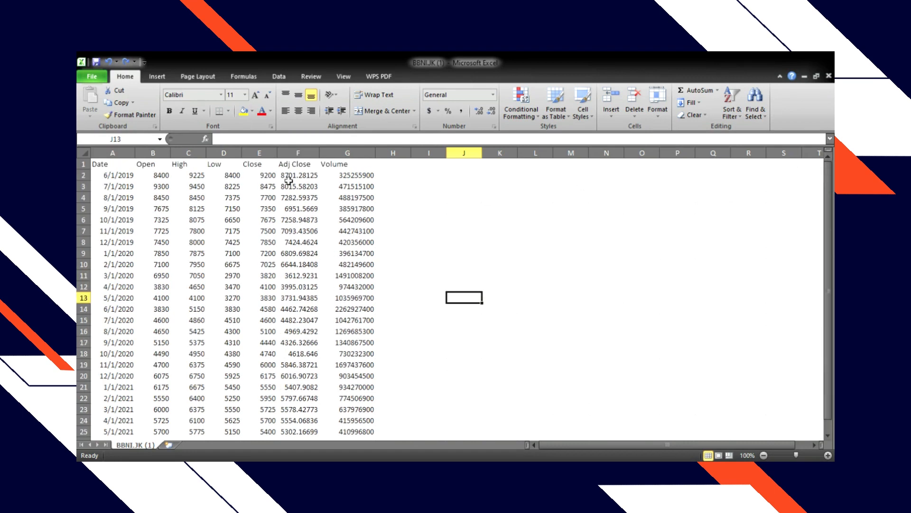
- Examine the Adj Close column from F1 down to F25 and the first row's Date and Adj Close entries
{"action": "left_click_drag", "start_coordinate": [309, 170], "coordinate": [305, 410]}
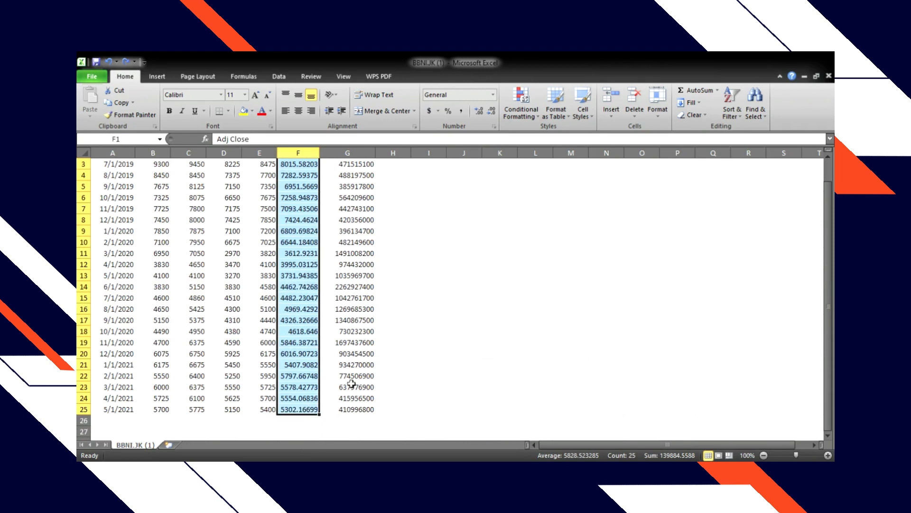
{"action": "left_click_drag", "start_coordinate": [828, 253], "coordinate": [827, 199]}
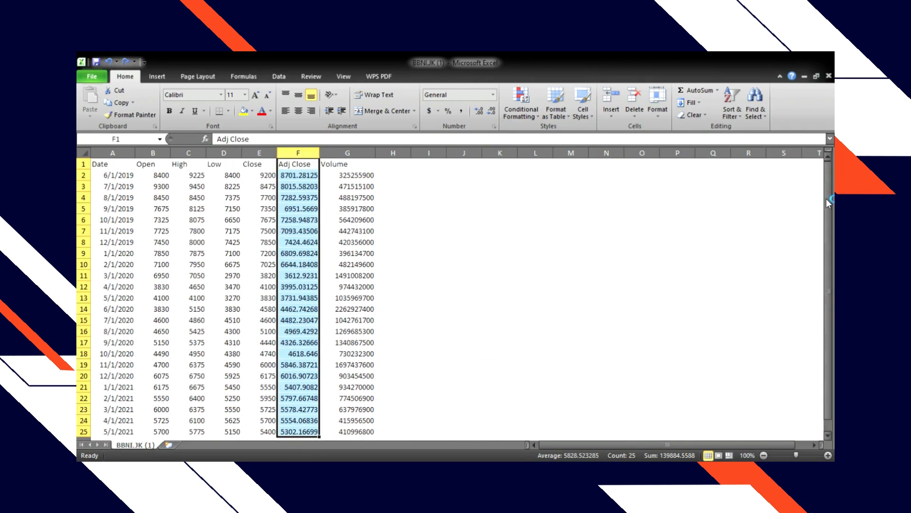
{"action": "left_click", "coordinate": [506, 209]}
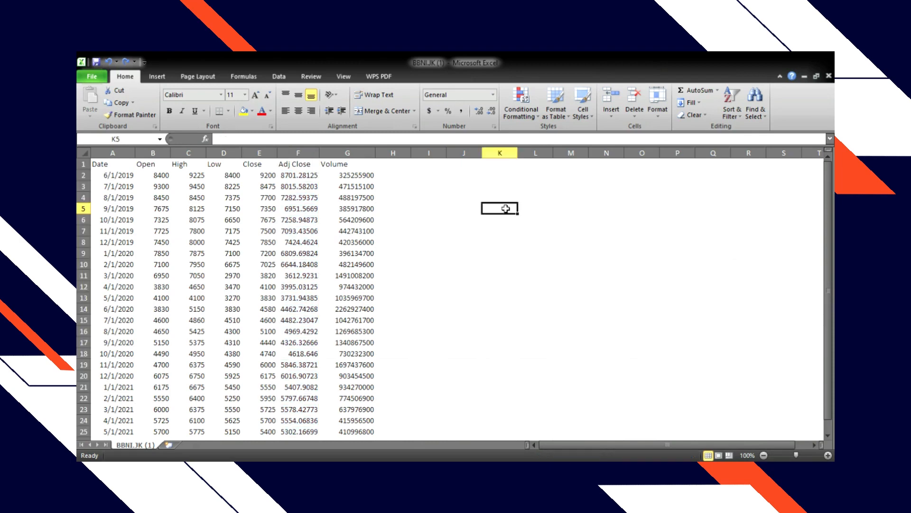
{"action": "left_click", "coordinate": [117, 176]}
{"action": "left_click", "coordinate": [295, 174]}
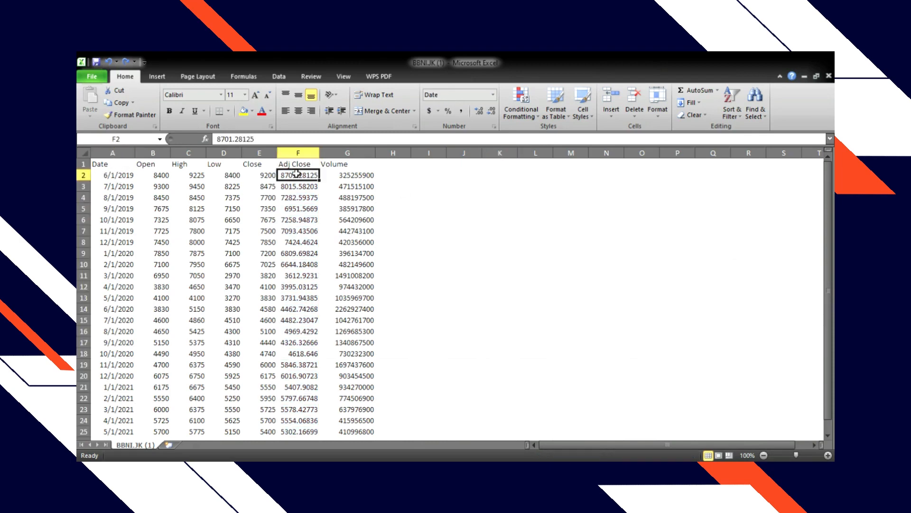
{"action": "left_click", "coordinate": [502, 235]}
{"action": "left_click", "coordinate": [475, 193]}
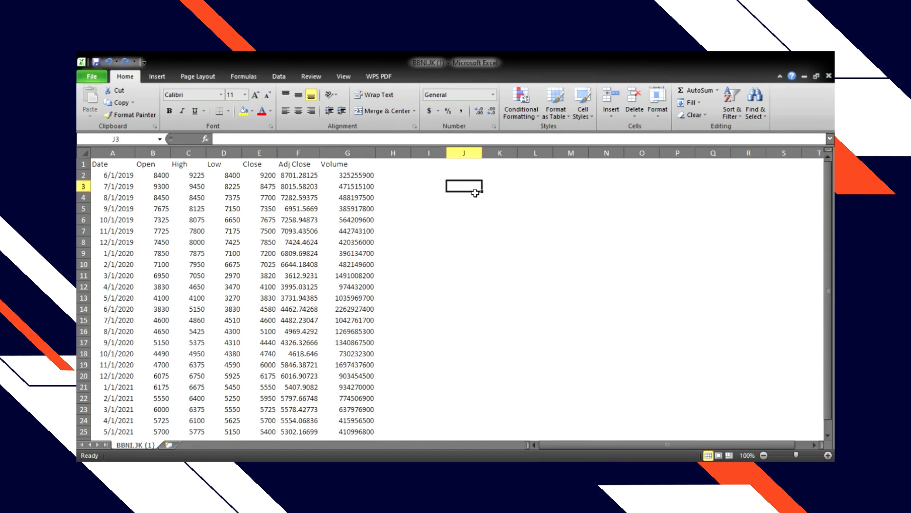
{"action": "left_click", "coordinate": [445, 199]}
{"action": "left_click", "coordinate": [466, 211]}
{"action": "left_click", "coordinate": [475, 197]}
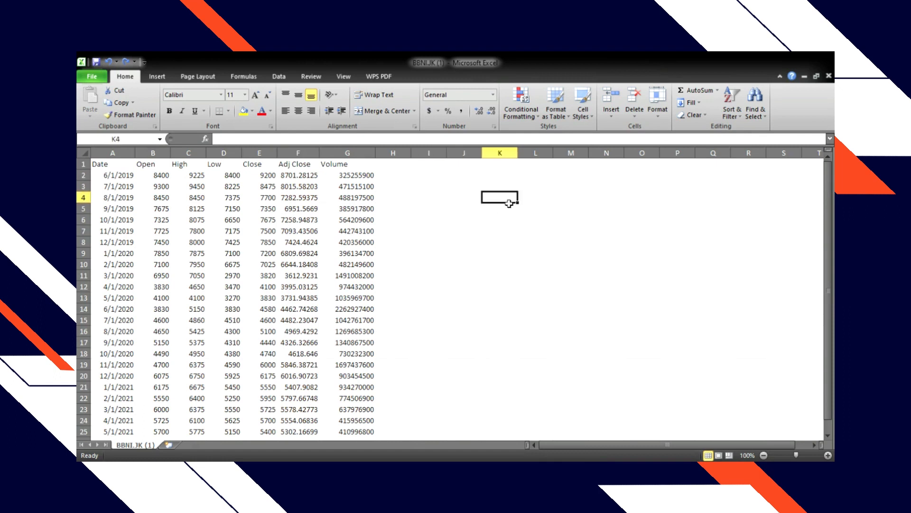
{"action": "left_click", "coordinate": [470, 186]}
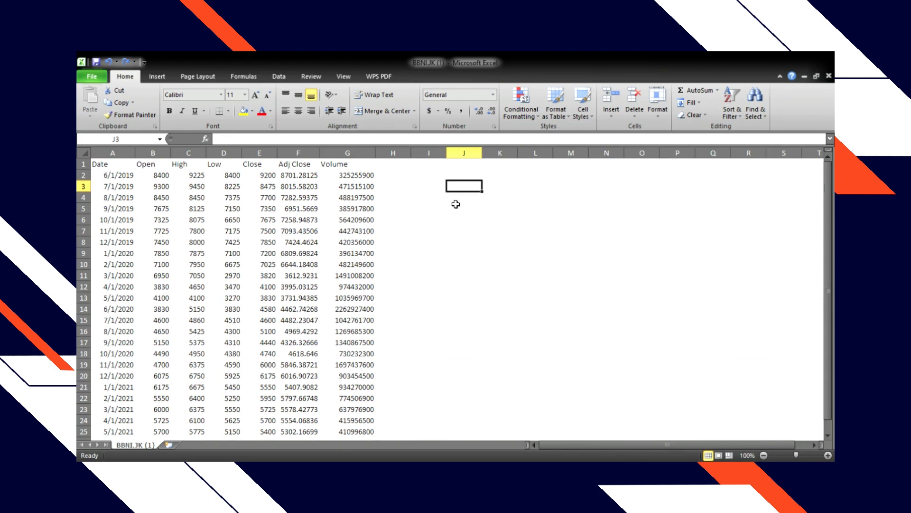
{"action": "left_click_drag", "start_coordinate": [437, 199], "coordinate": [463, 199]}
{"action": "left_click", "coordinate": [478, 212]}
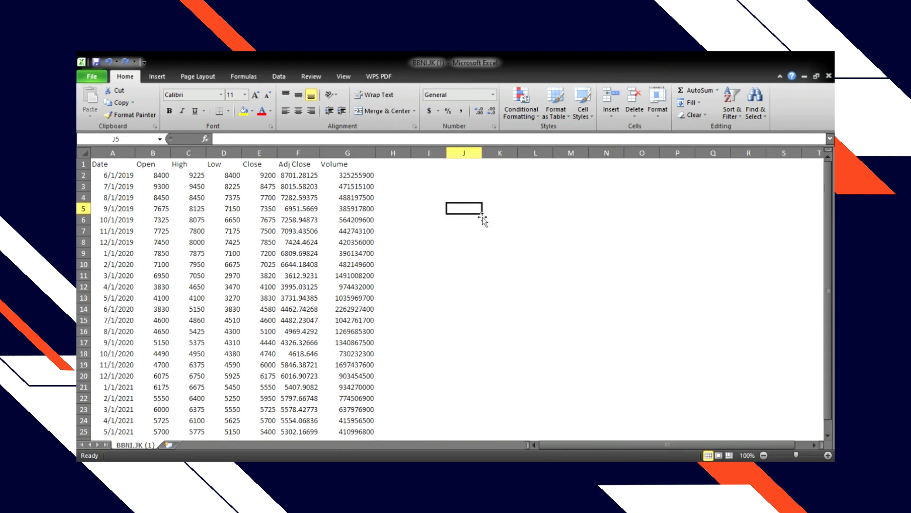
{"action": "left_click", "coordinate": [505, 201]}
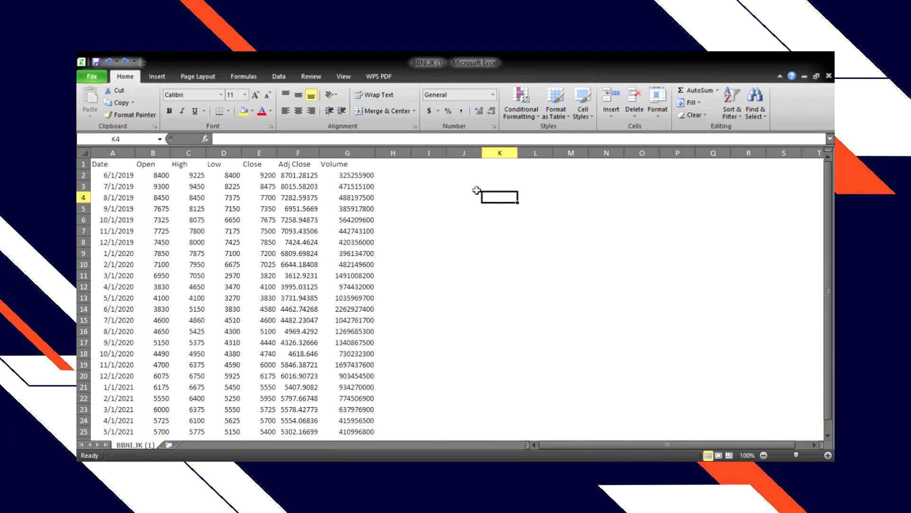
{"action": "left_click", "coordinate": [117, 170]}
{"action": "left_click", "coordinate": [307, 165]}
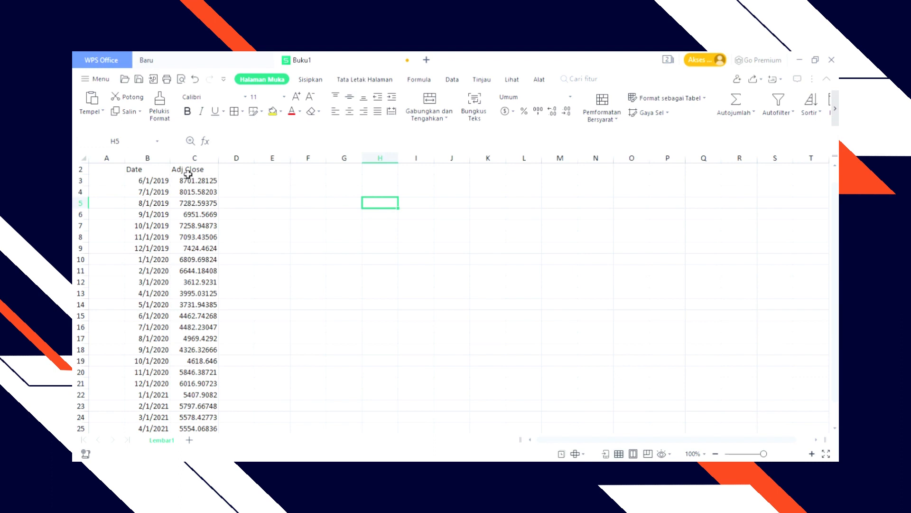
- Switch to the Buku1 workbook in WPS Office and examine its Date and Adj Close columns
{"action": "left_click", "coordinate": [160, 174]}
{"action": "key", "text": "ctrl+shift+Down"}
{"action": "left_click", "coordinate": [192, 175]}
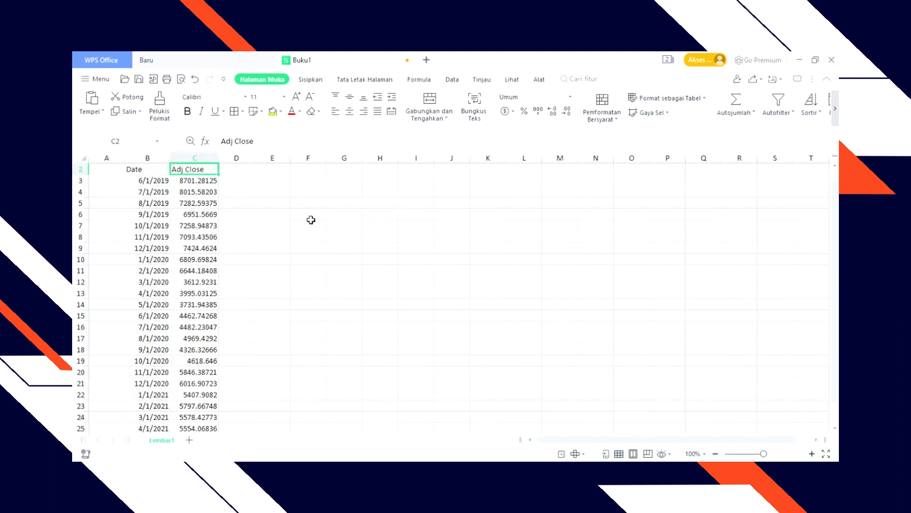
{"action": "left_click", "coordinate": [314, 195]}
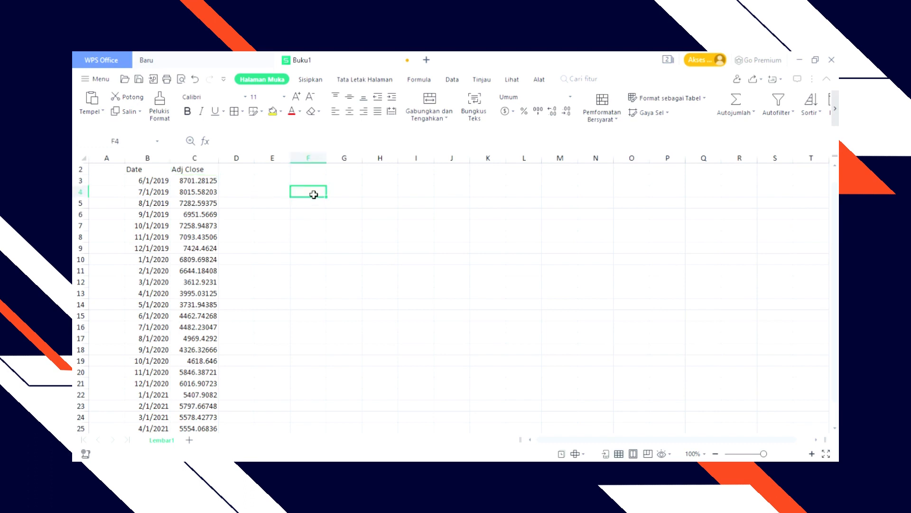
{"action": "left_click", "coordinate": [273, 207]}
{"action": "left_click", "coordinate": [310, 214]}
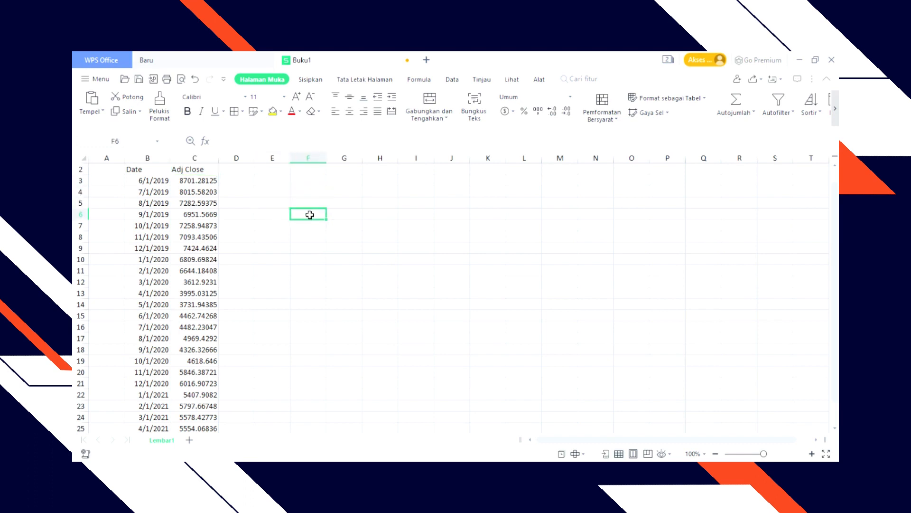
{"action": "left_click", "coordinate": [148, 170]}
{"action": "left_click", "coordinate": [195, 174]}
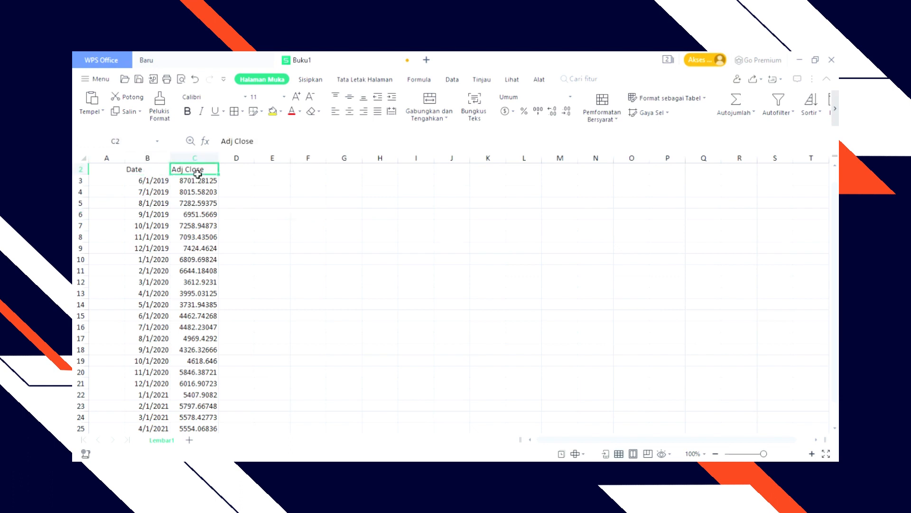
{"action": "left_click", "coordinate": [157, 174]}
{"action": "left_click", "coordinate": [192, 174]}
{"action": "left_click", "coordinate": [388, 215]}
{"action": "left_click", "coordinate": [357, 226]}
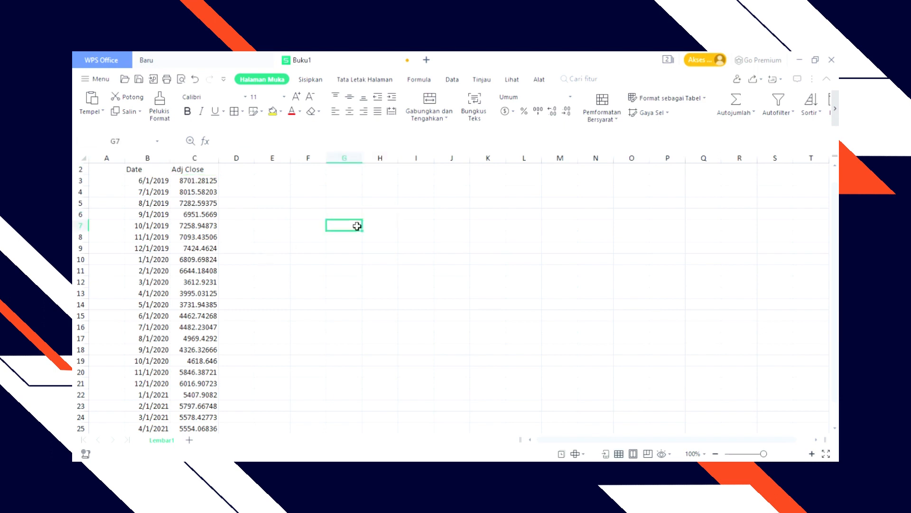
{"action": "left_click", "coordinate": [387, 241]}
{"action": "left_click", "coordinate": [415, 231]}
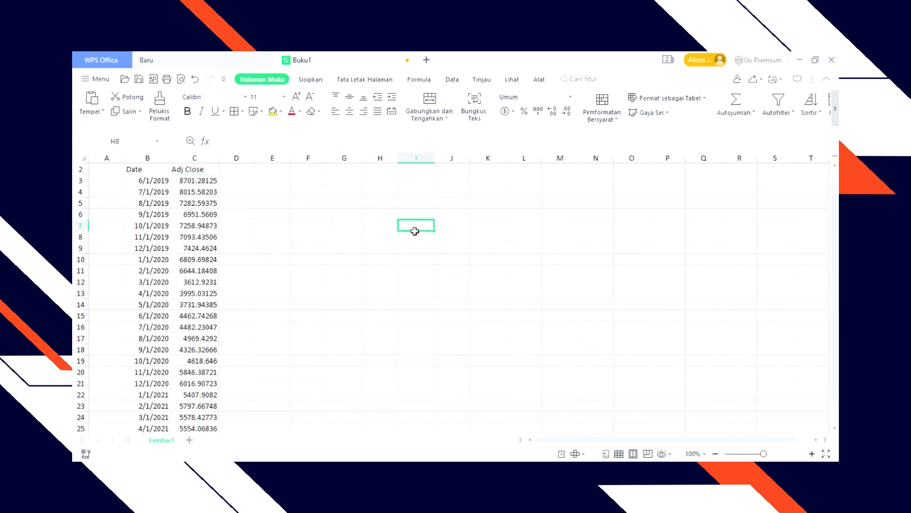
{"action": "left_click", "coordinate": [386, 215]}
{"action": "left_click", "coordinate": [356, 227]}
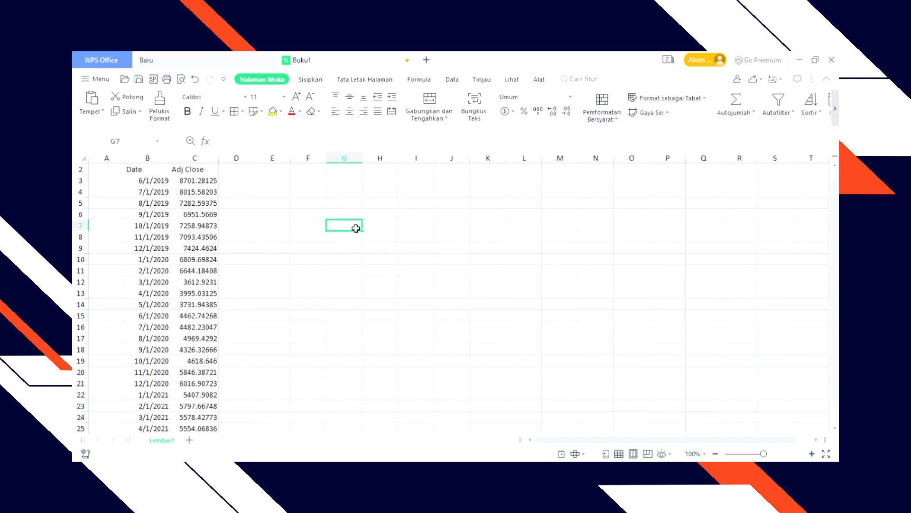
- Replace the Adj Close header in cell C2 with bni
{"action": "left_click", "coordinate": [205, 174]}
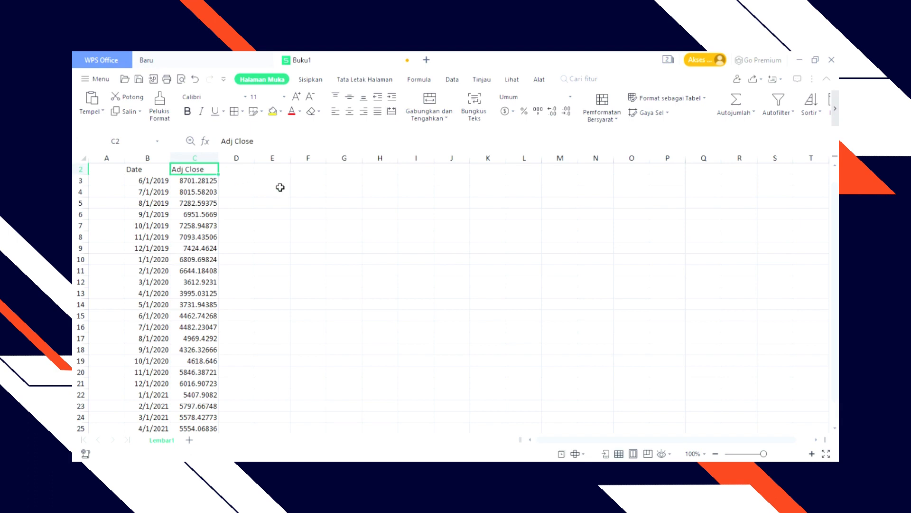
{"action": "type", "text": "bni"}
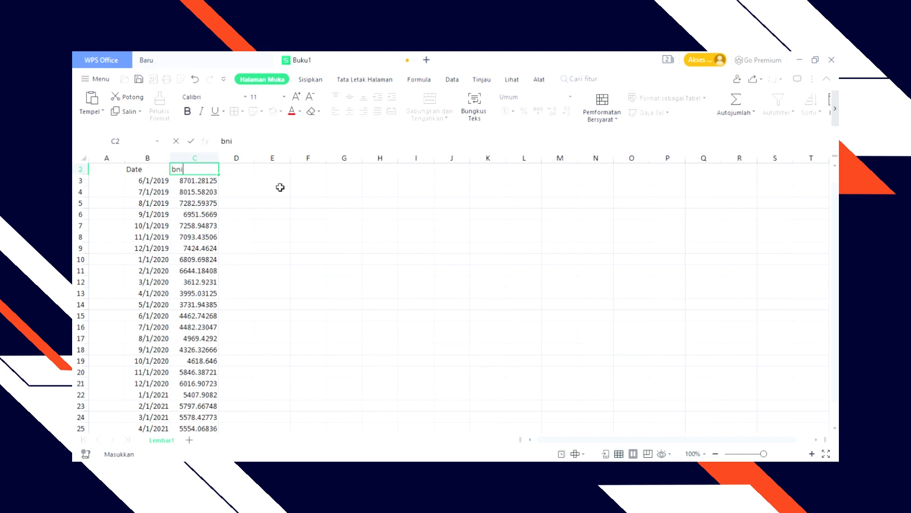
{"action": "left_click", "coordinate": [311, 215]}
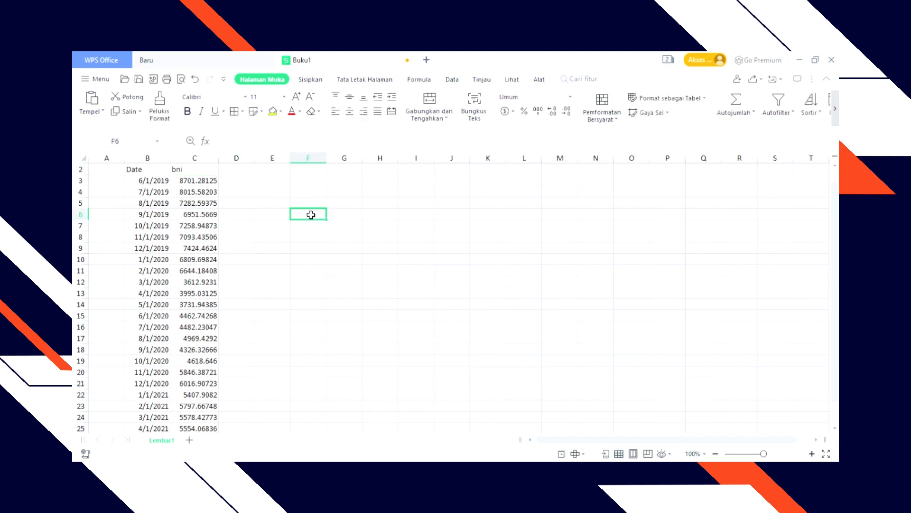
{"action": "left_click", "coordinate": [282, 220]}
{"action": "left_click", "coordinate": [307, 229]}
{"action": "left_click", "coordinate": [343, 223]}
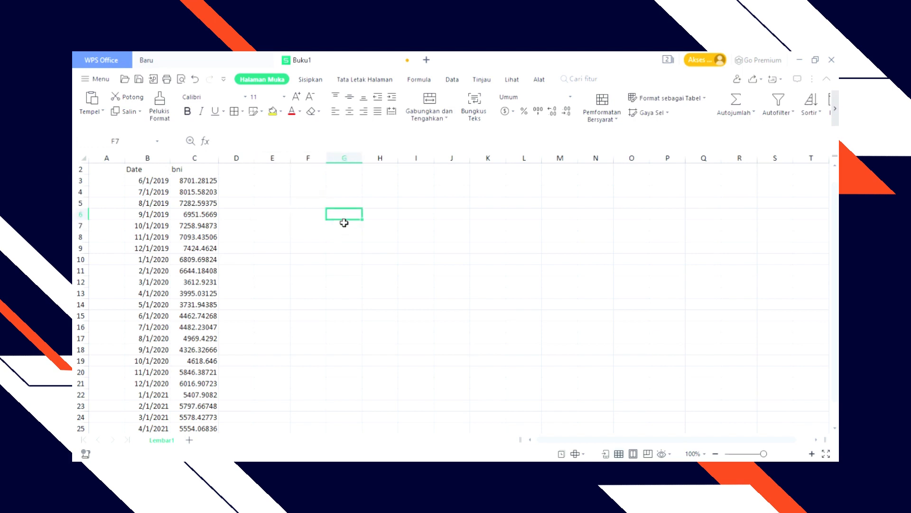
{"action": "left_click", "coordinate": [310, 202]}
{"action": "left_click", "coordinate": [282, 219]}
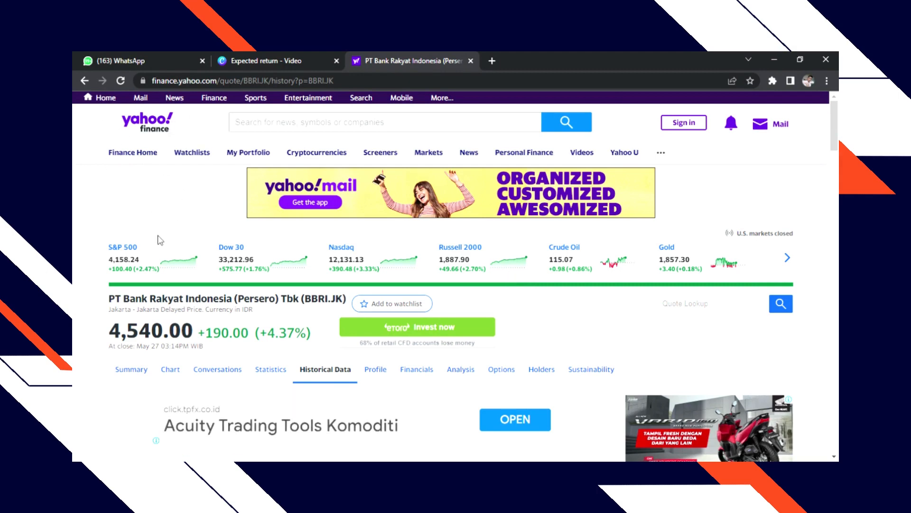
- Switch to Yahoo Finance in the browser and view the historical data page of BBRI.JK
{"action": "left_click", "coordinate": [139, 99]}
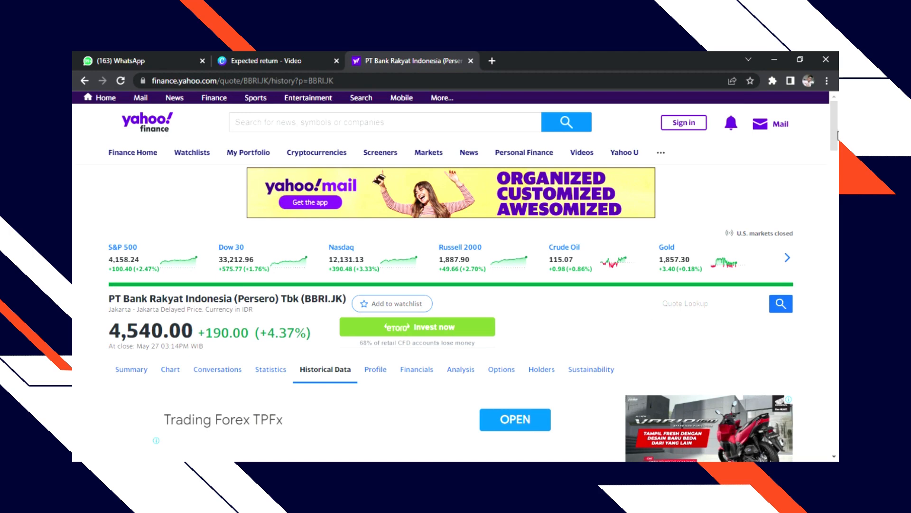
{"action": "scroll", "coordinate": [838, 138], "scroll_direction": "down", "scroll_amount": 2}
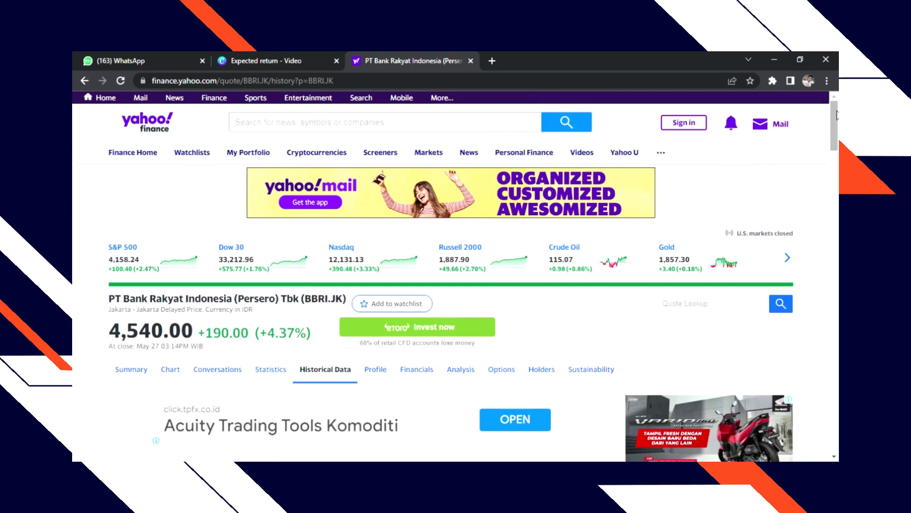
{"action": "mouse_move", "coordinate": [837, 115]}
{"action": "left_mouse_down"}
{"action": "mouse_move", "coordinate": [837, 150]}
{"action": "mouse_move", "coordinate": [834, 99]}
{"action": "left_mouse_up"}
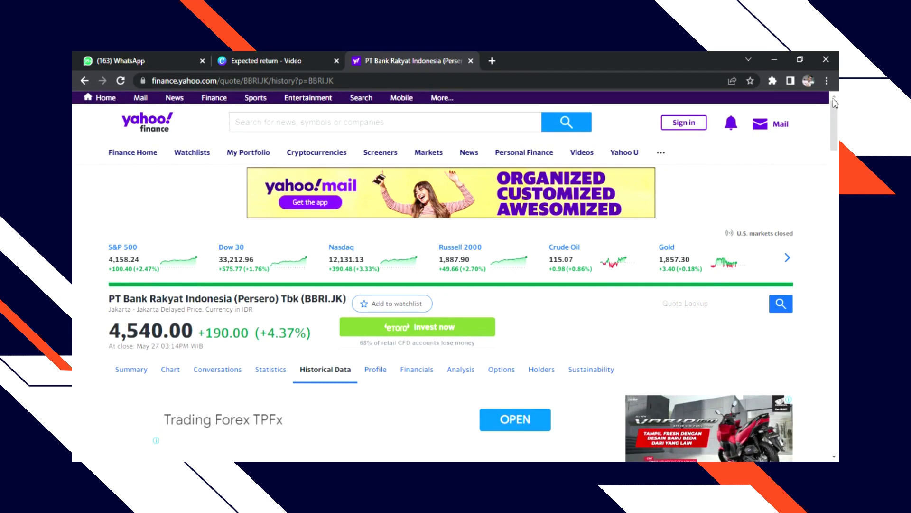
{"action": "left_click_drag", "start_coordinate": [835, 115], "coordinate": [838, 103]}
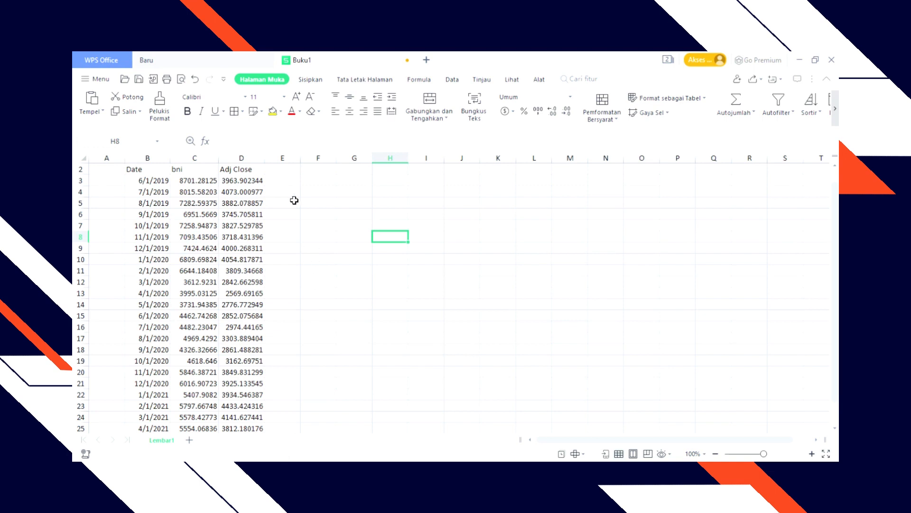
- In the Buku1 workbook in WPS Office, replace the Adj Close header in cell D2 with bri
{"action": "left_click", "coordinate": [247, 171]}
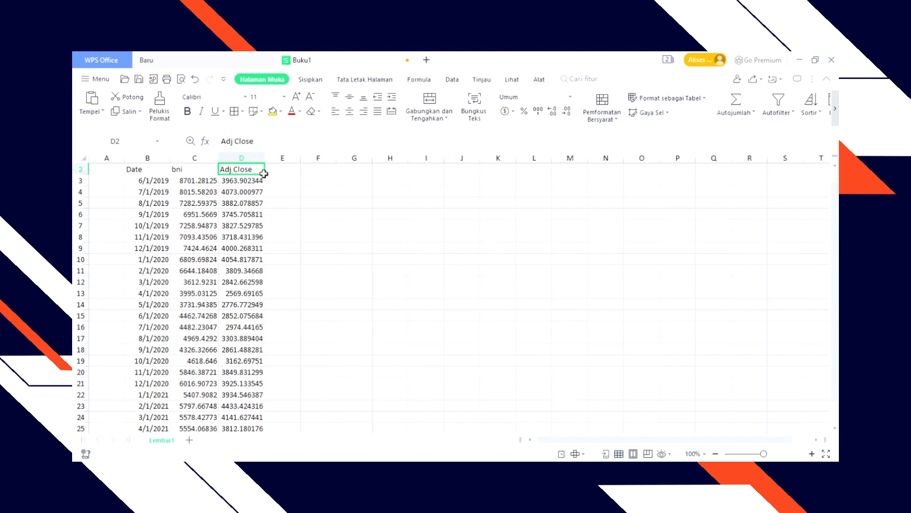
{"action": "type", "text": "bri"}
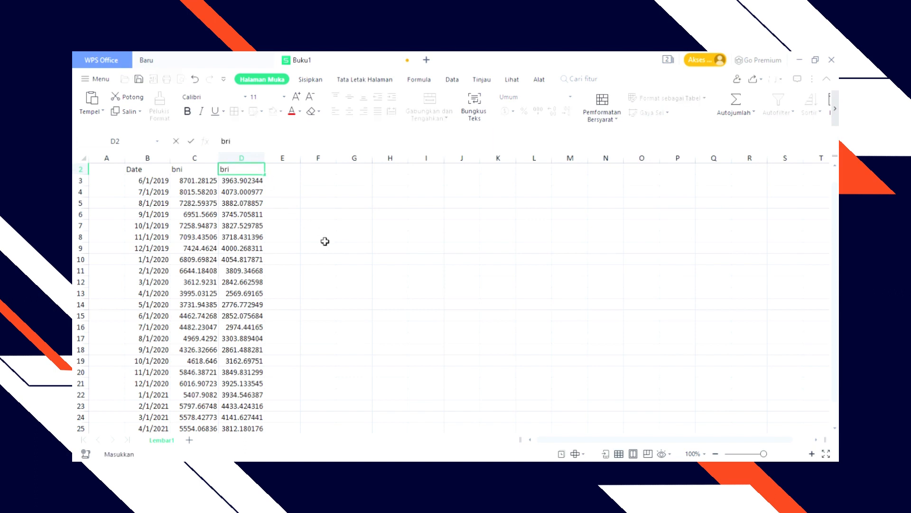
{"action": "left_click", "coordinate": [386, 260]}
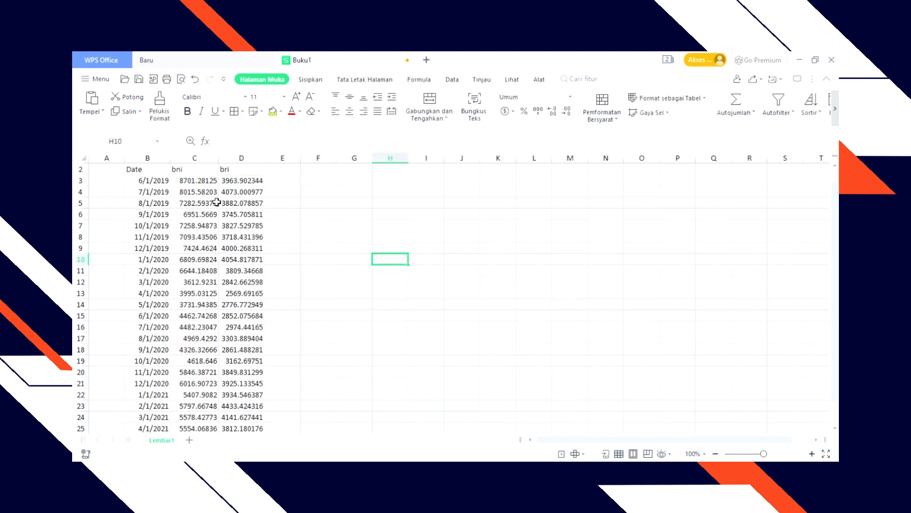
{"action": "left_click", "coordinate": [151, 172]}
{"action": "left_click", "coordinate": [195, 172]}
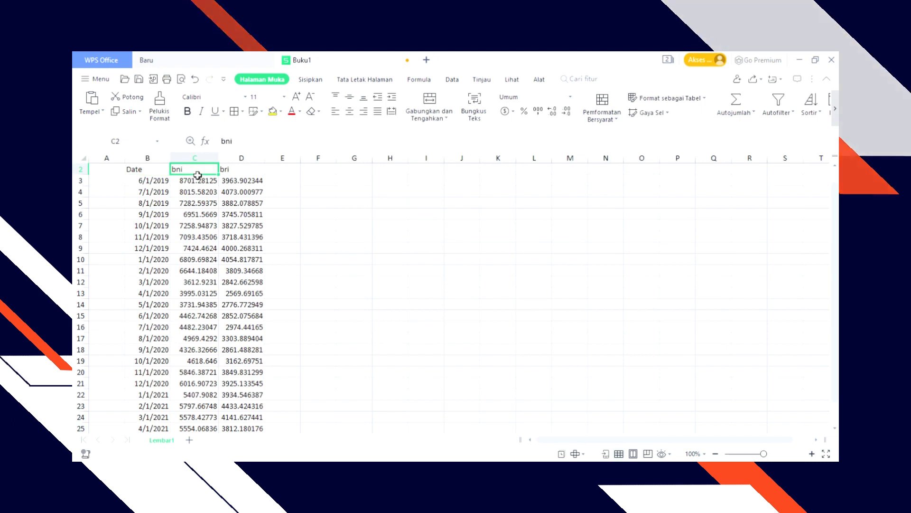
{"action": "left_click", "coordinate": [242, 173]}
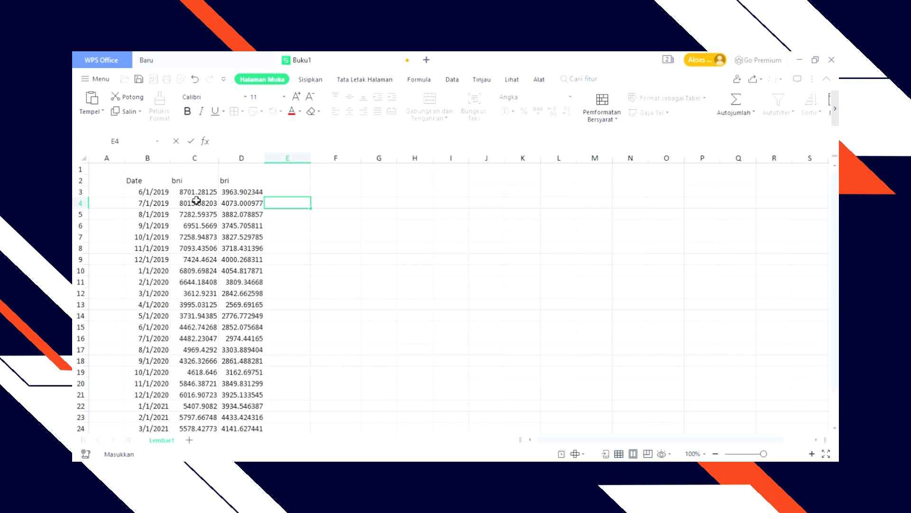
- Format the bni and bri prices in C3:D26 to show no decimal places
{"action": "left_click_drag", "start_coordinate": [194, 190], "coordinate": [237, 407]}
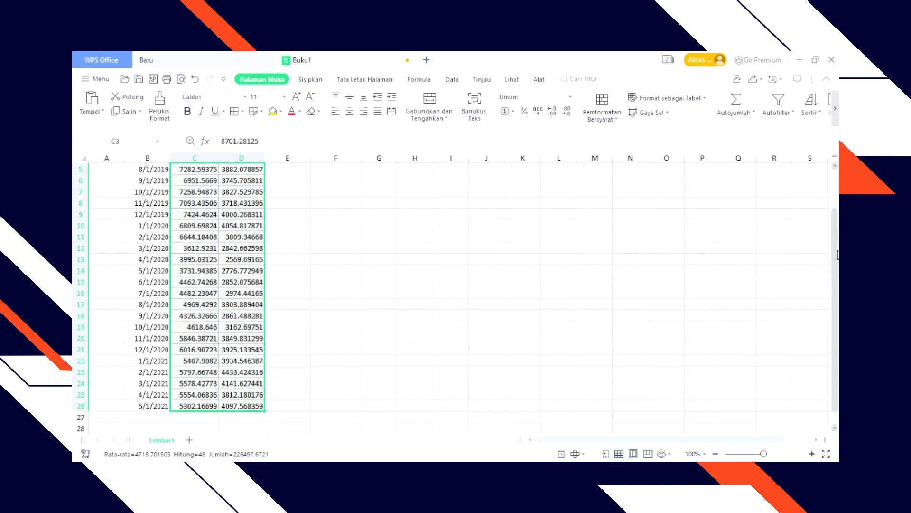
{"action": "scroll", "coordinate": [831, 276], "scroll_direction": "up", "scroll_amount": 2}
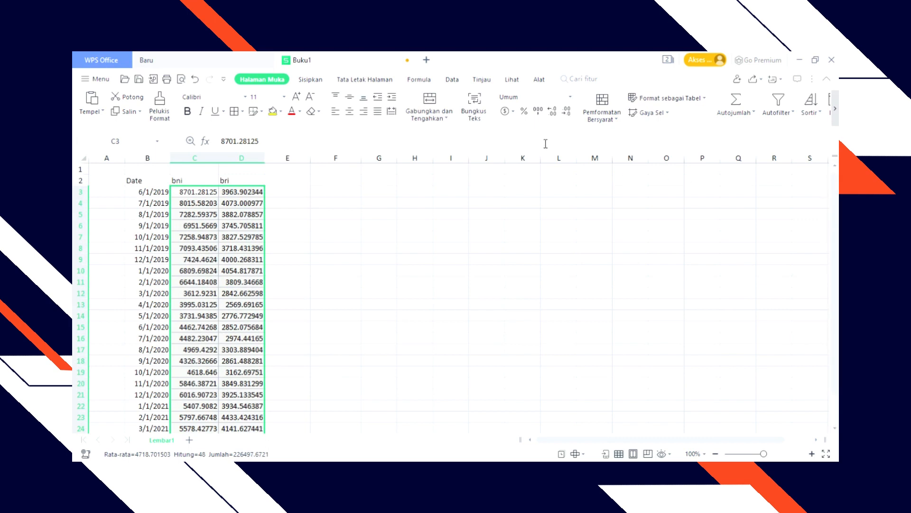
{"action": "left_click", "coordinate": [568, 114]}
{"action": "left_click", "coordinate": [568, 114]}
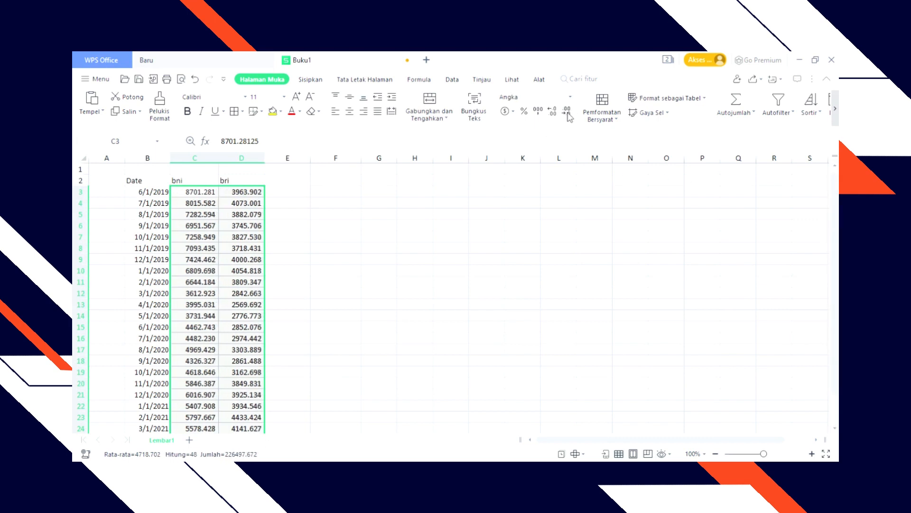
{"action": "left_click", "coordinate": [568, 114]}
{"action": "left_click", "coordinate": [568, 114]}
{"action": "left_click", "coordinate": [569, 114]}
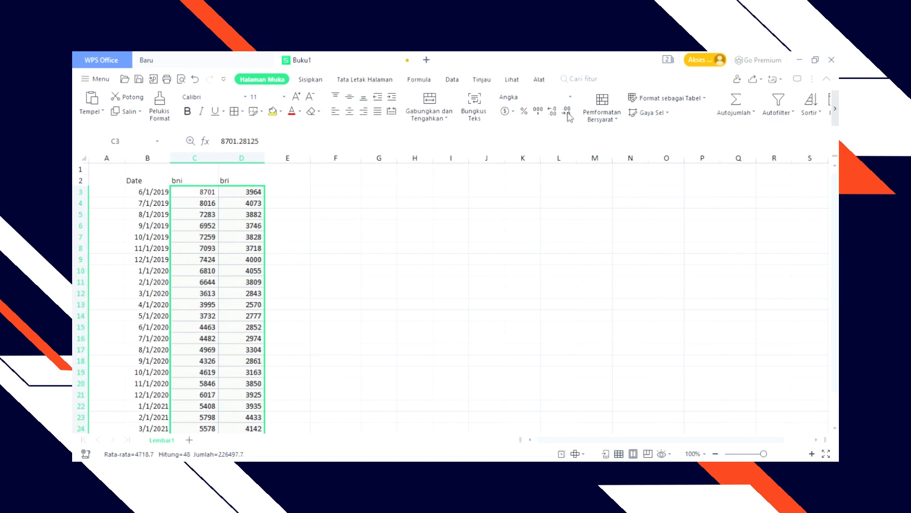
- Enter the header R bni in cell E2, beside the bri column
{"action": "left_click", "coordinate": [381, 291]}
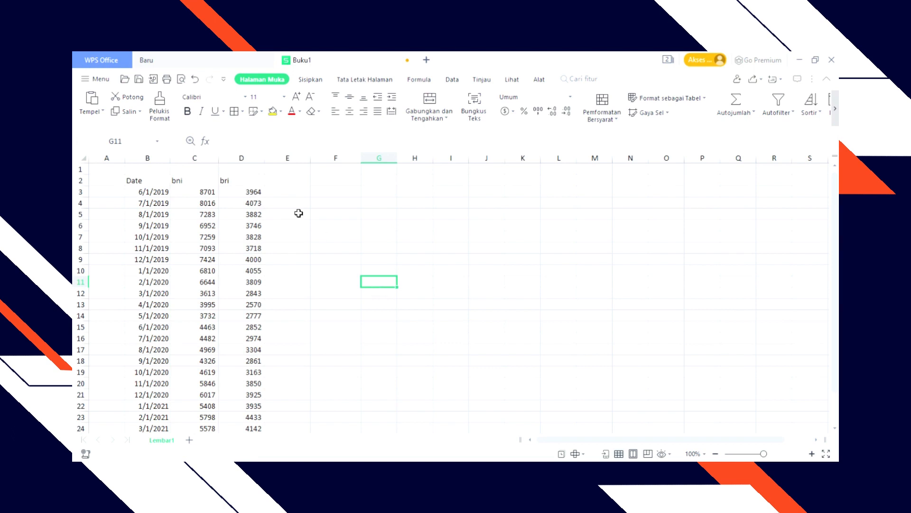
{"action": "left_click", "coordinate": [286, 183]}
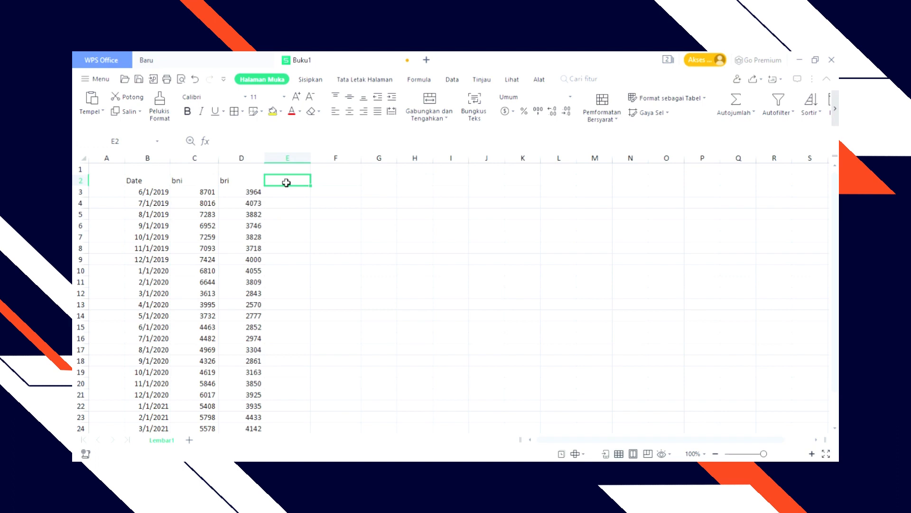
{"action": "type", "text": "R"}
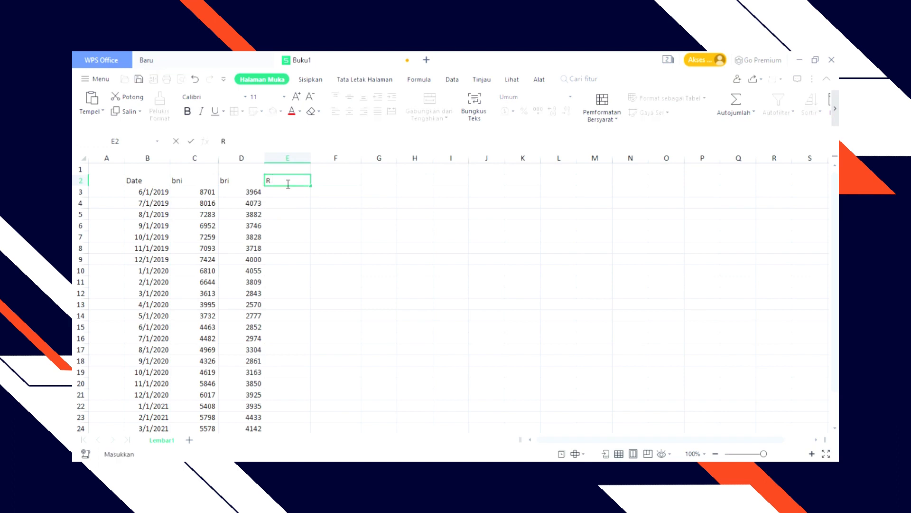
{"action": "type", "text": " bni"}
- Enter the formula =C4-C3/C3 in cell E4 for the first bni return
{"action": "left_click", "coordinate": [288, 205]}
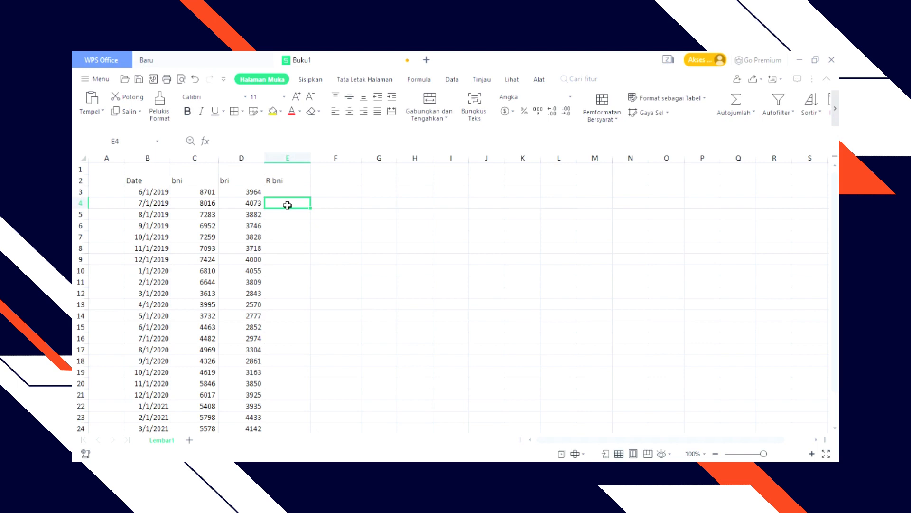
{"action": "type", "text": "="}
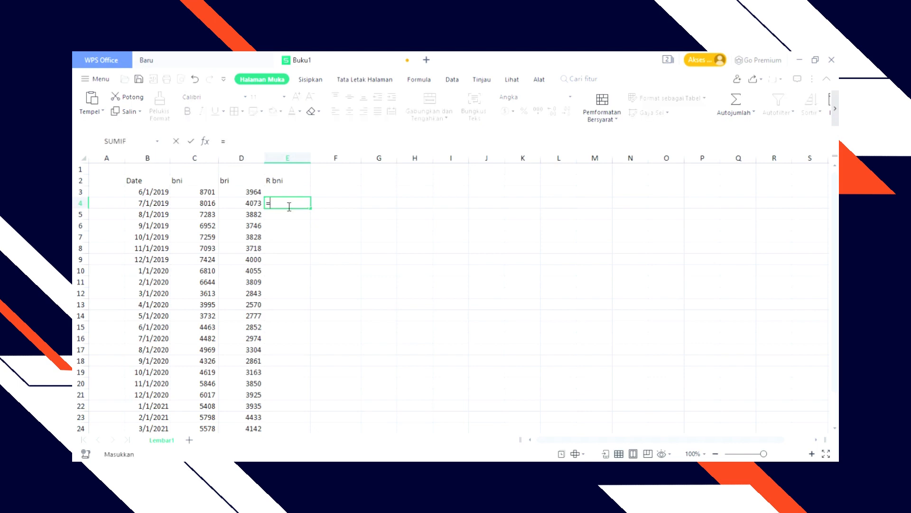
{"action": "left_click", "coordinate": [205, 205]}
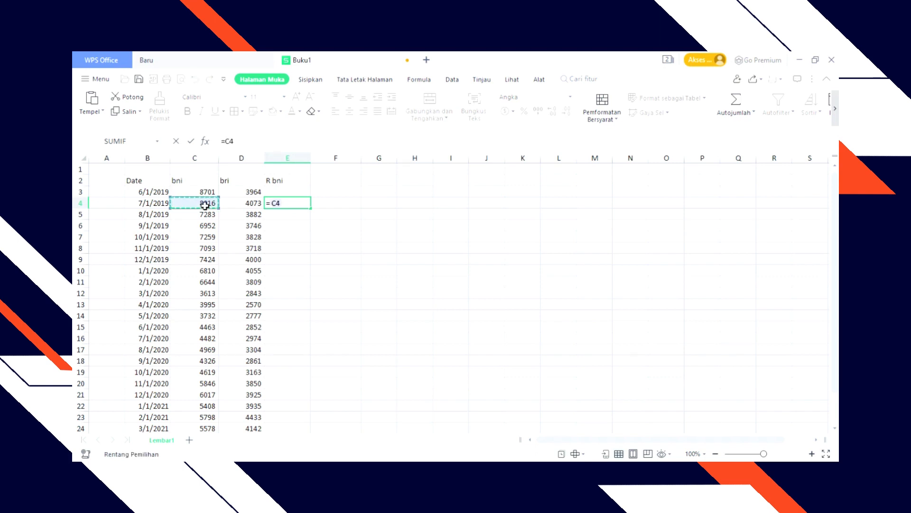
{"action": "type", "text": "-"}
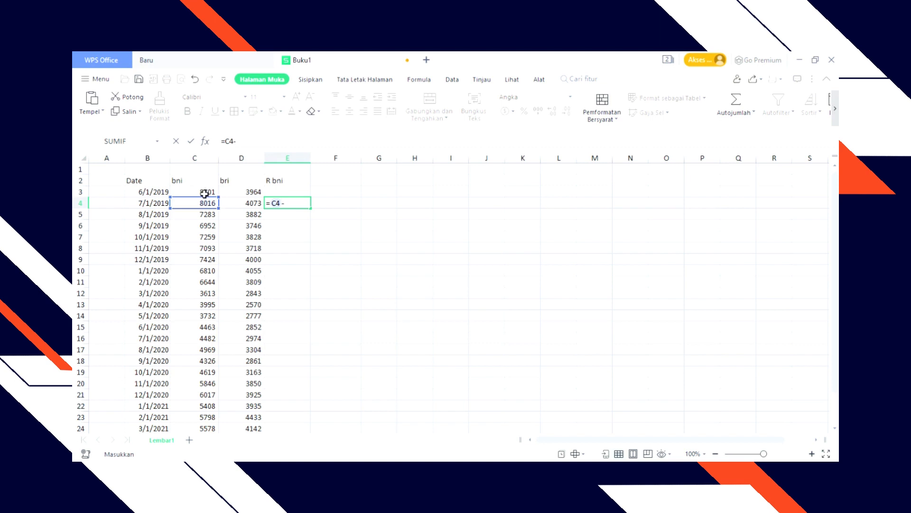
{"action": "left_click", "coordinate": [205, 194]}
{"action": "type", "text": "/"}
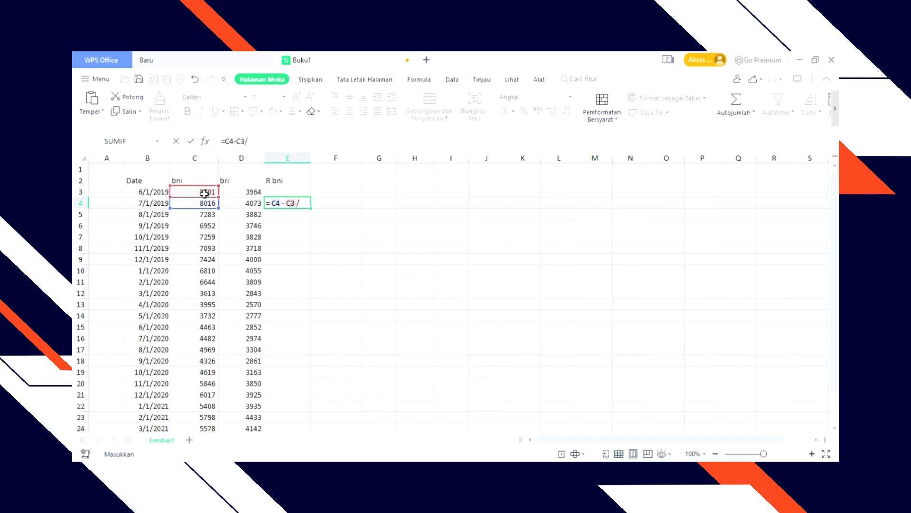
{"action": "left_click", "coordinate": [215, 197]}
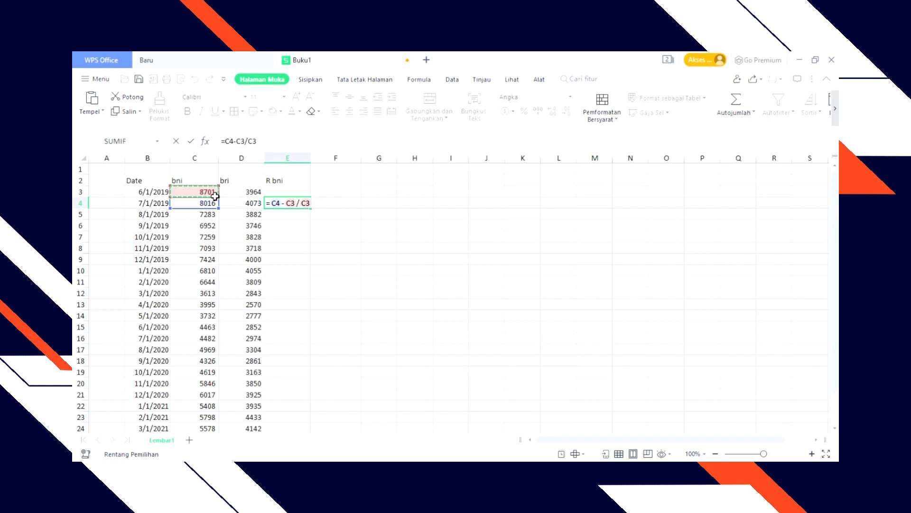
{"action": "key", "text": "Return"}
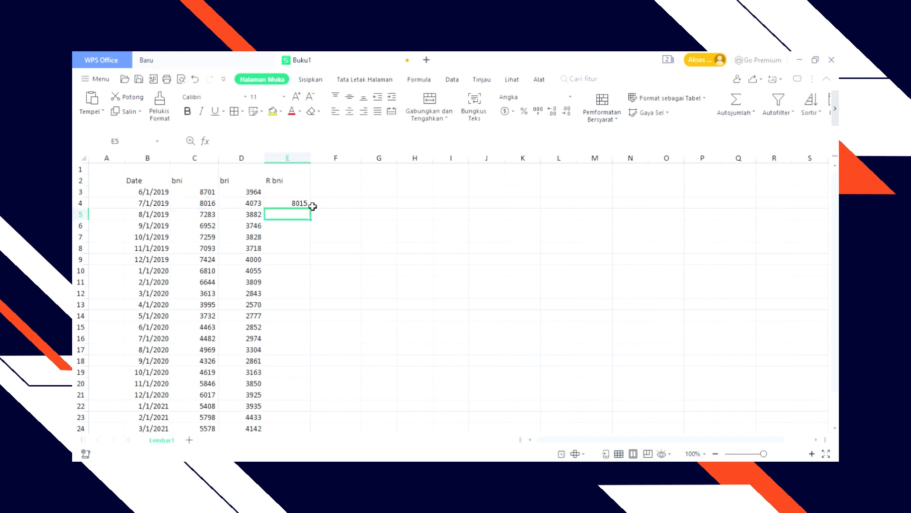
- Fill the return formula in E4 down through E26
{"action": "left_click", "coordinate": [290, 208]}
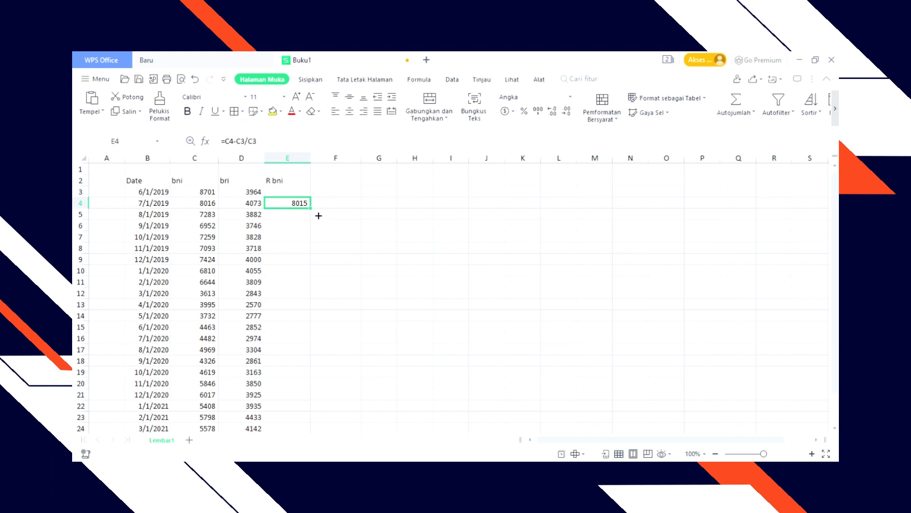
{"action": "left_click_drag", "start_coordinate": [318, 217], "coordinate": [314, 405]}
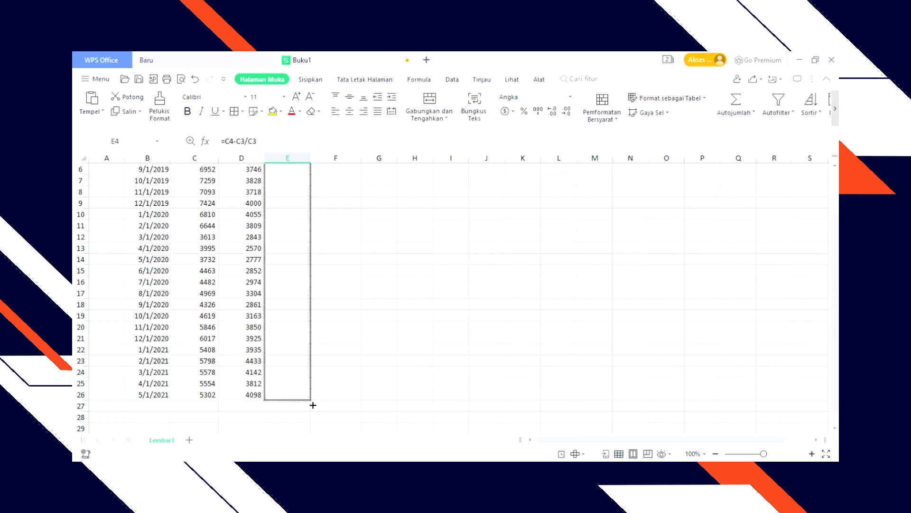
{"action": "left_click_drag", "start_coordinate": [313, 405], "coordinate": [314, 404]}
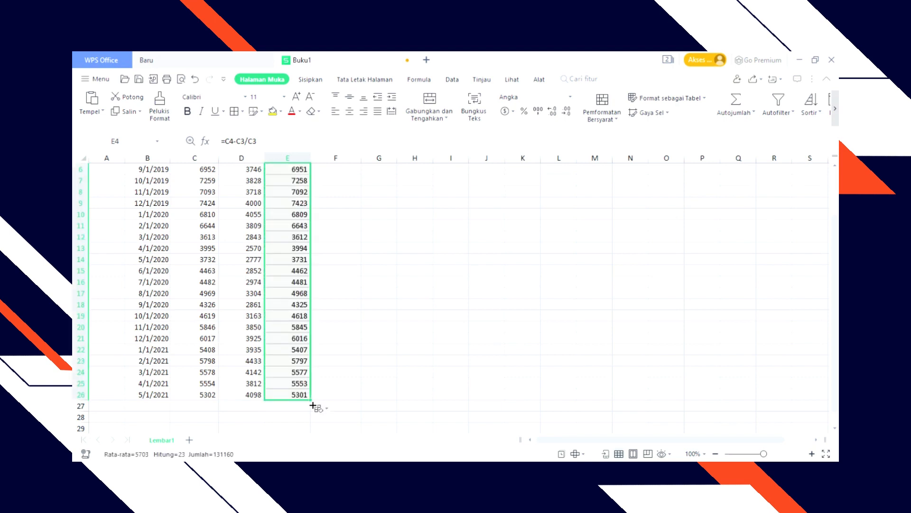
{"action": "left_click_drag", "start_coordinate": [837, 270], "coordinate": [838, 226]}
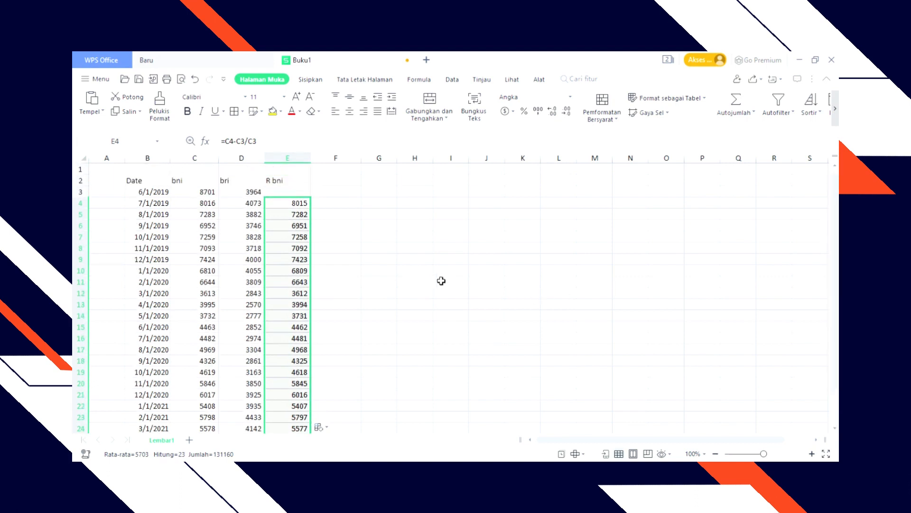
- Enter the header R bri in cell F2, beside the R bni column
{"action": "left_click", "coordinate": [341, 185]}
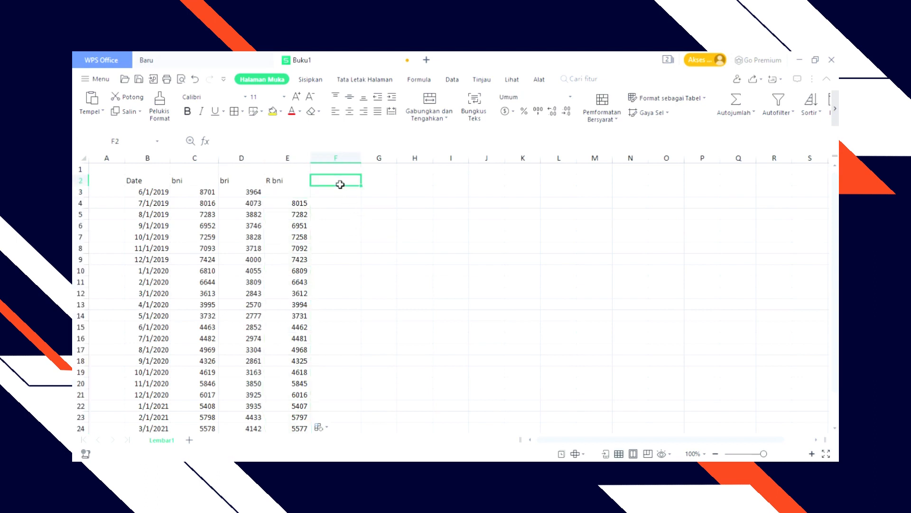
{"action": "type", "text": "r"}
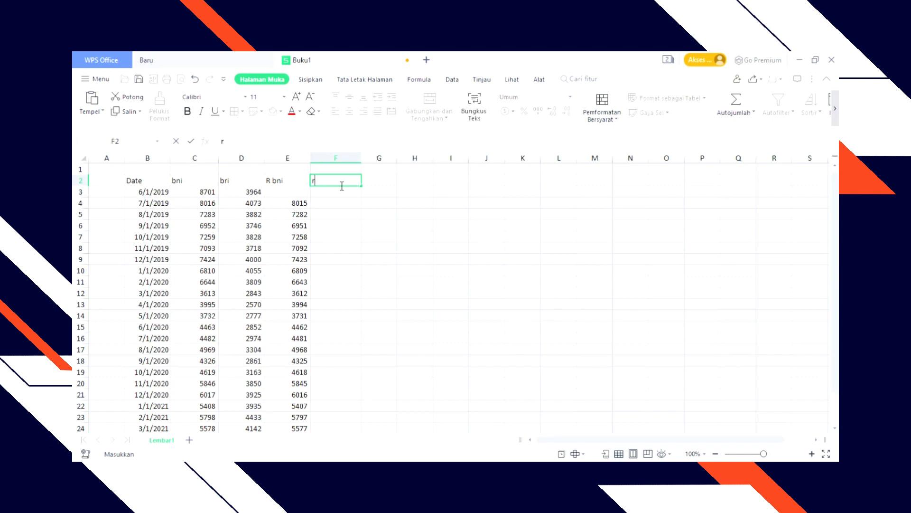
{"action": "type", "text": "r"}
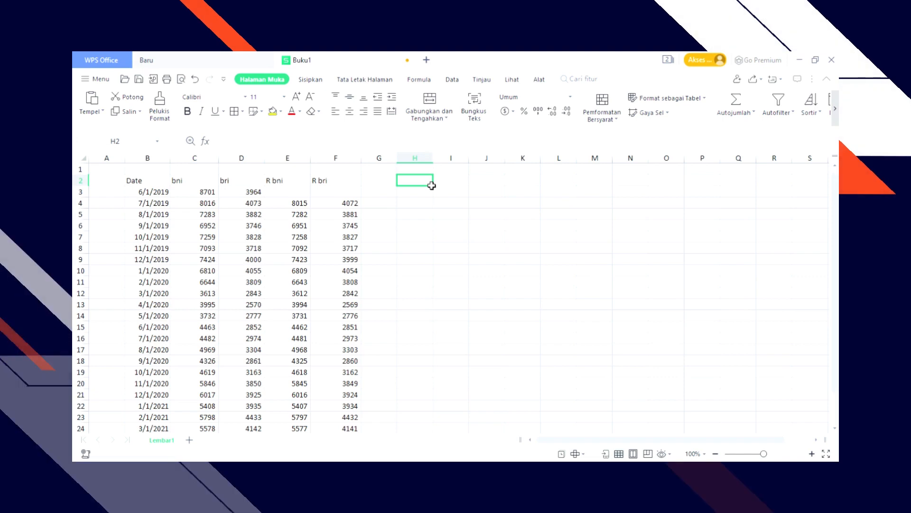
- Enter the label ER bni in cell H2 for the expected return of bni
{"action": "type", "text": "ER"}
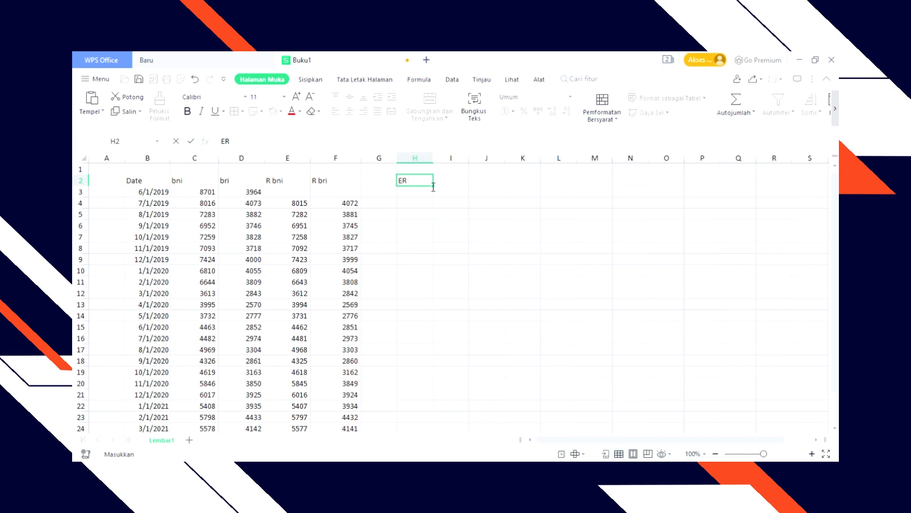
{"action": "type", "text": "bi"}
{"action": "key", "text": "BackSpace"}
{"action": "type", "text": "ni"}
{"action": "key", "text": "Tab"}
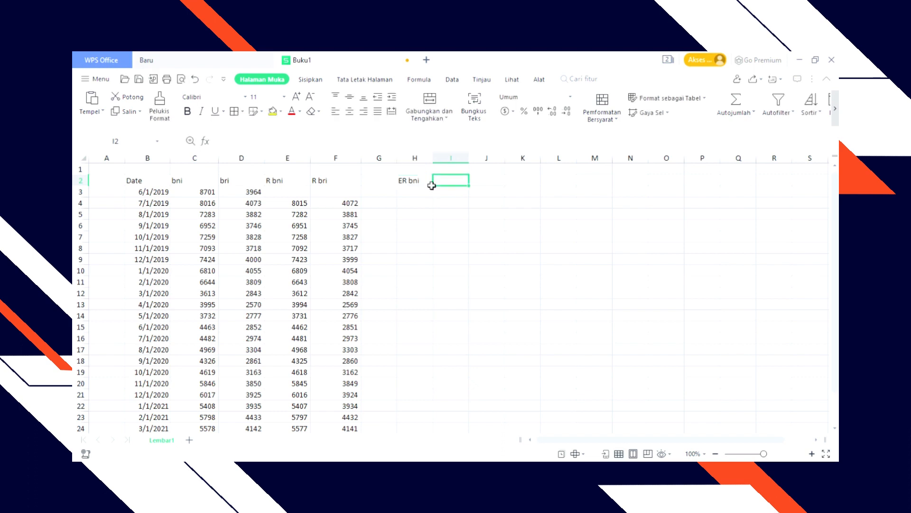
- Calculate the average of the R bni values in I2 with =AVERAGE(E4:E26)
{"action": "type", "text": "=av"}
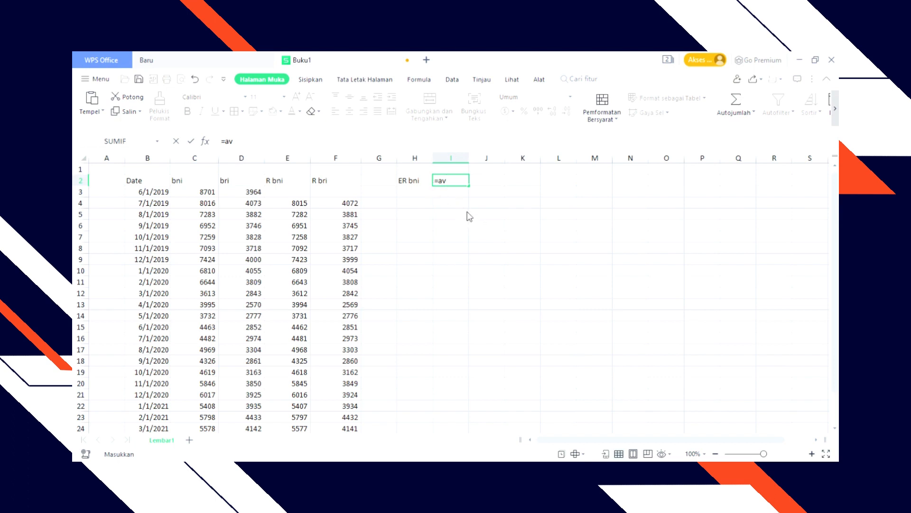
{"action": "key", "text": "Tab"}
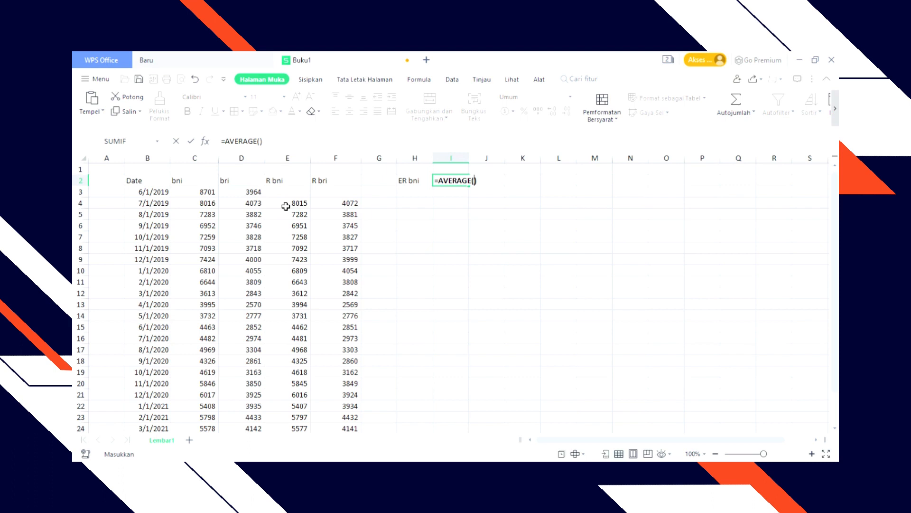
{"action": "left_click_drag", "start_coordinate": [286, 207], "coordinate": [302, 409]}
{"action": "left_click_drag", "start_coordinate": [838, 261], "coordinate": [838, 205]}
{"action": "key", "text": "Return"}
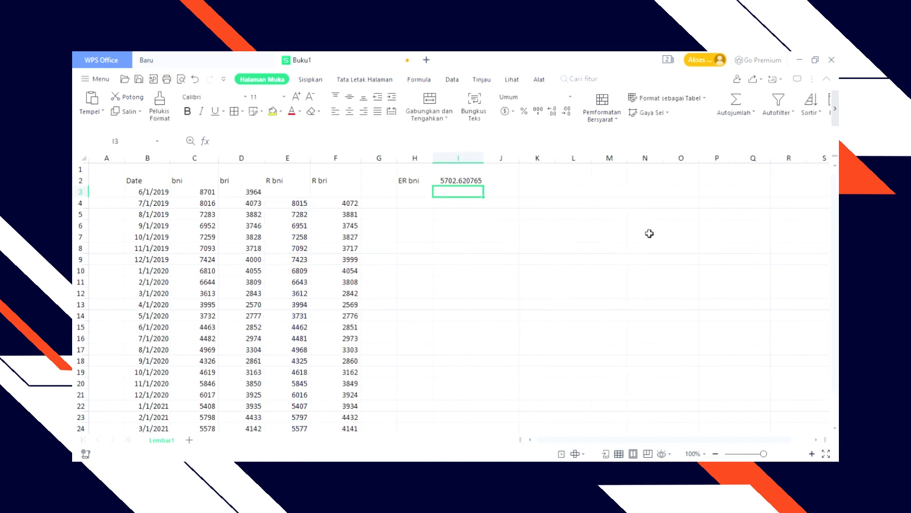
- Enter the label ER BRi in cell H3, below ER bni
{"action": "left_click", "coordinate": [418, 195]}
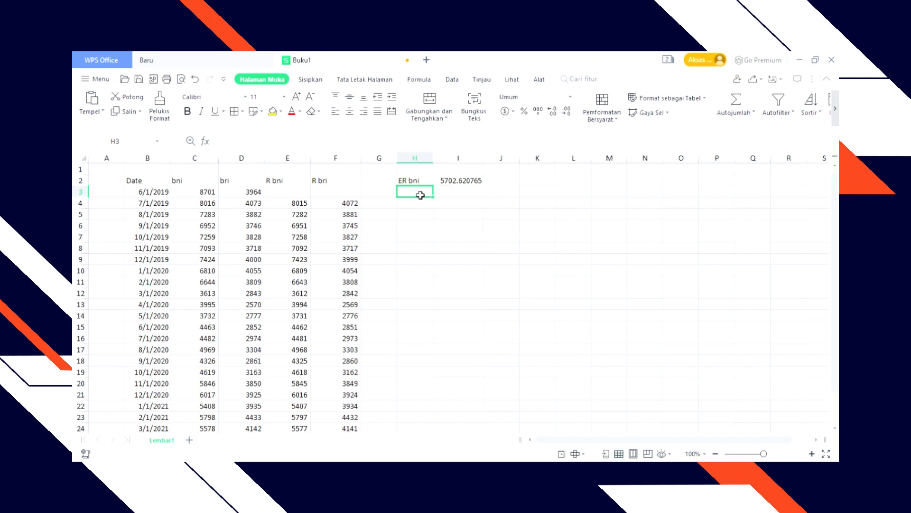
{"action": "type", "text": "ER "}
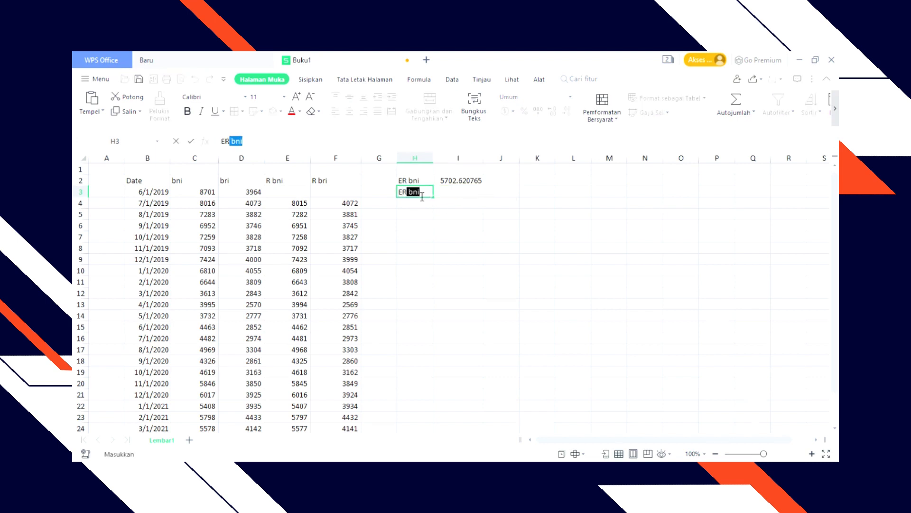
{"action": "type", "text": "b"}
{"action": "key", "text": "BackSpace"}
{"action": "type", "text": "R"}
{"action": "key", "text": "BackSpace"}
{"action": "type", "text": "B"}
{"action": "key", "text": "BackSpace"}
{"action": "type", "text": "B"}
{"action": "key", "text": "BackSpace"}
{"action": "key", "text": "BackSpace"}
{"action": "type", "text": "BRi"}
{"action": "left_click", "coordinate": [460, 226]}
- Calculate the average of the R bri values in I3 with =AVERAGE(F4:F26)
{"action": "left_click", "coordinate": [463, 191]}
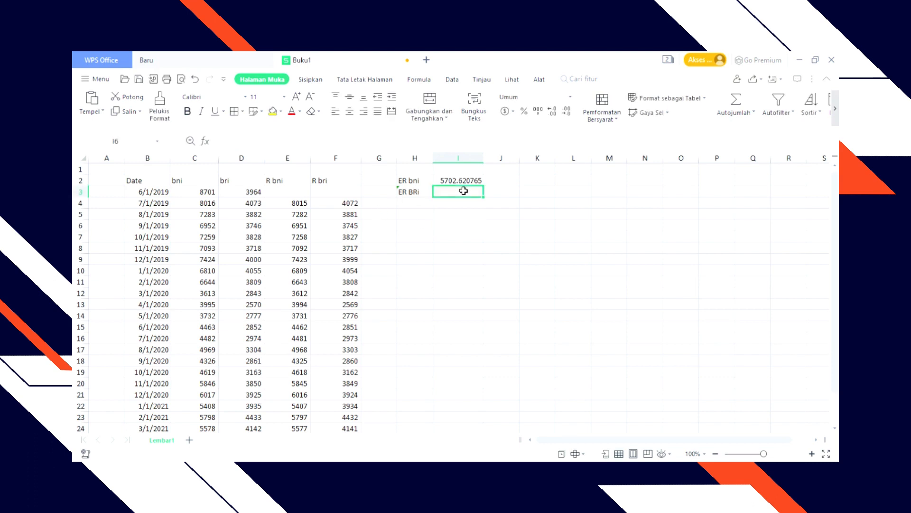
{"action": "type", "text": "=AV"}
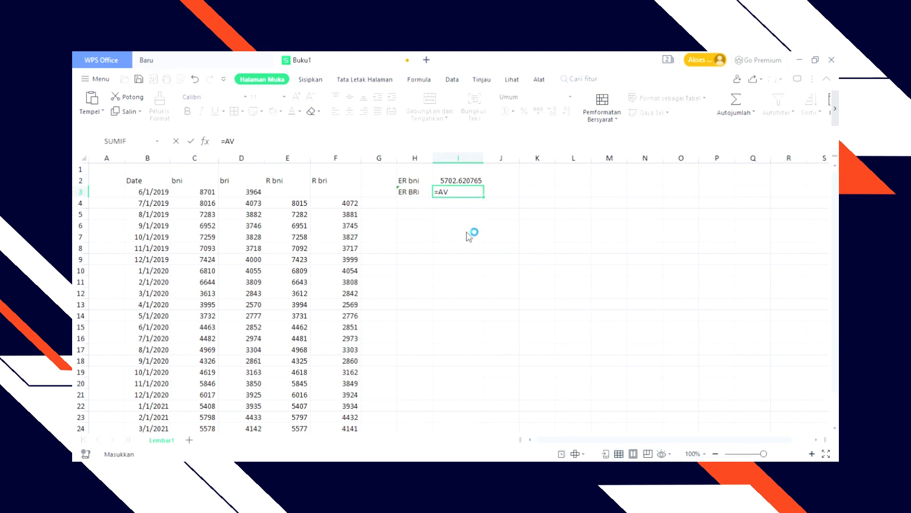
{"action": "type", "text": "ERAGE("}
{"action": "left_click", "coordinate": [352, 202]}
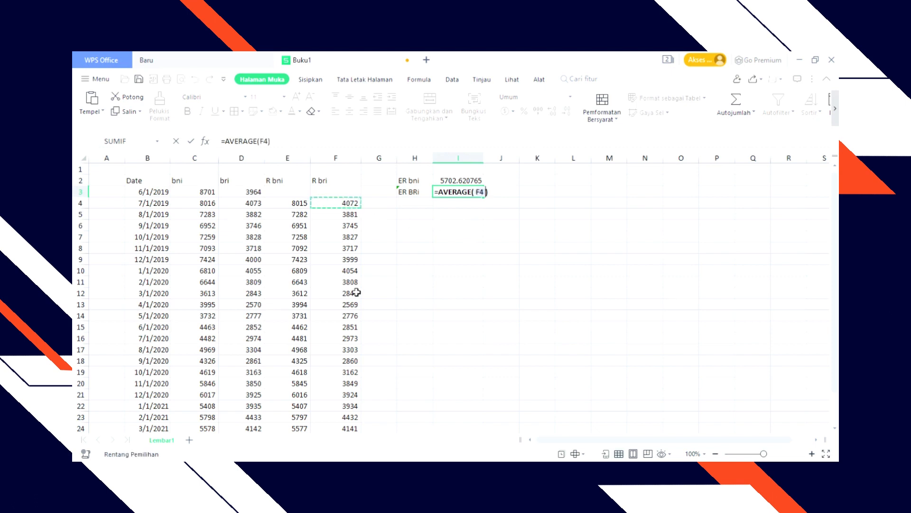
{"action": "left_click_drag", "start_coordinate": [356, 292], "coordinate": [351, 407]}
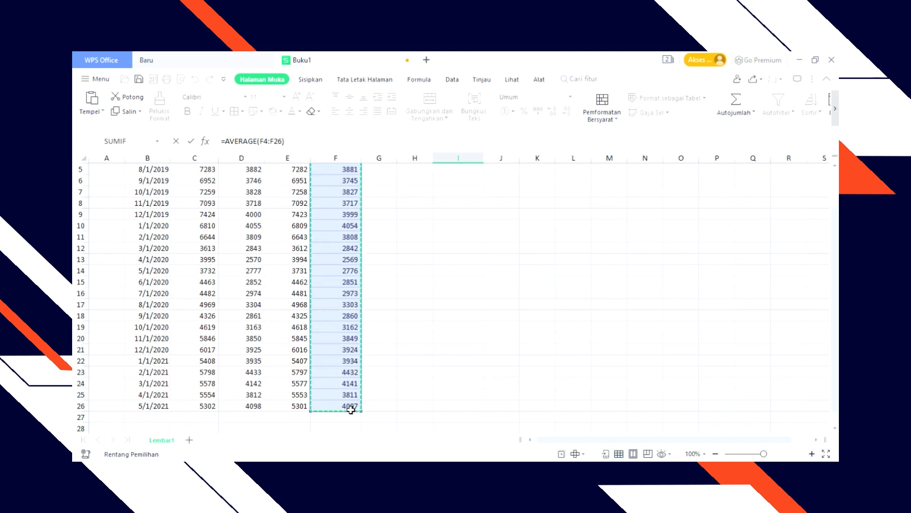
{"action": "key", "text": "Return"}
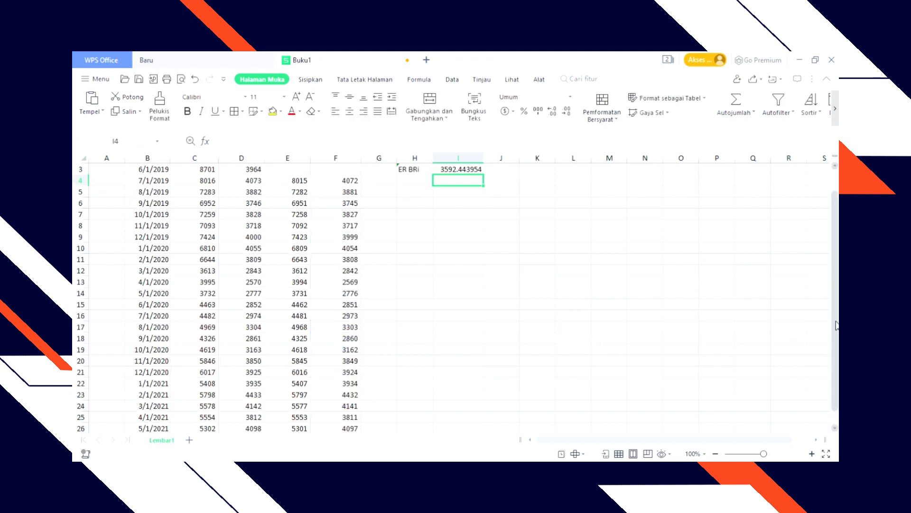
{"action": "scroll", "coordinate": [837, 270], "scroll_direction": "up", "scroll_amount": 1}
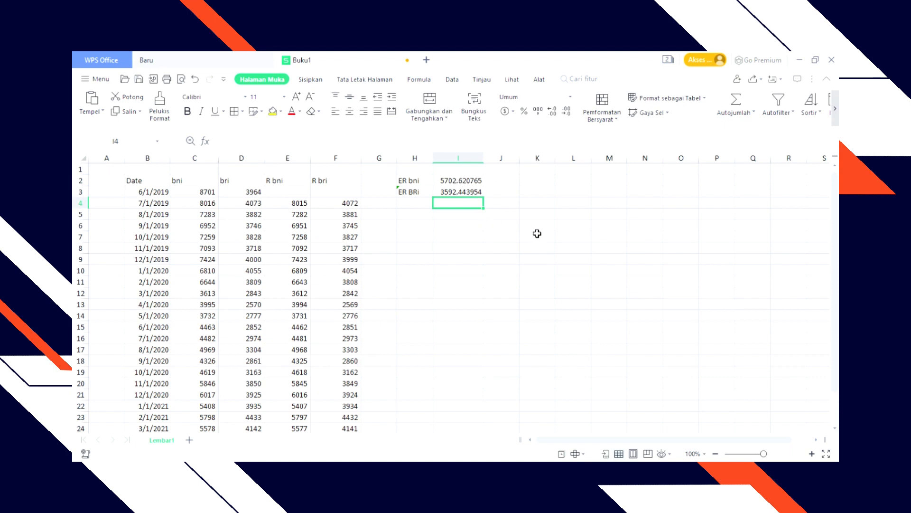
- Format the expected returns in I2 and I3 as percentages
{"action": "left_click", "coordinate": [444, 183]}
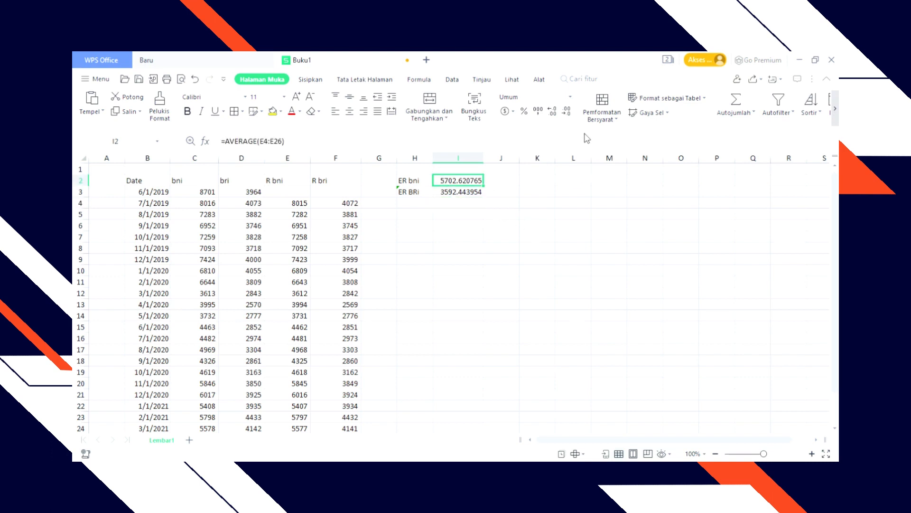
{"action": "left_click", "coordinate": [524, 112]}
{"action": "left_click", "coordinate": [471, 192]}
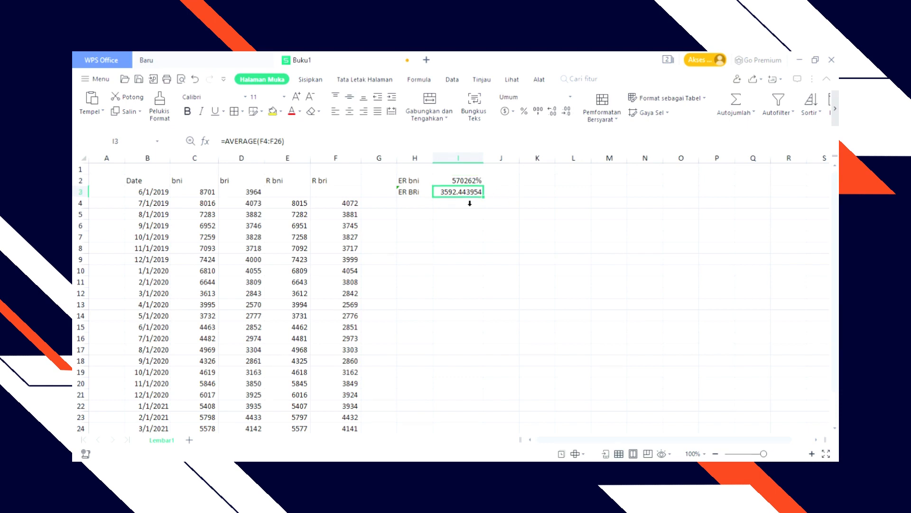
{"action": "left_click", "coordinate": [524, 114]}
- Try a different number of decimal places for the ER bni percentage in I2
{"action": "left_click", "coordinate": [468, 183]}
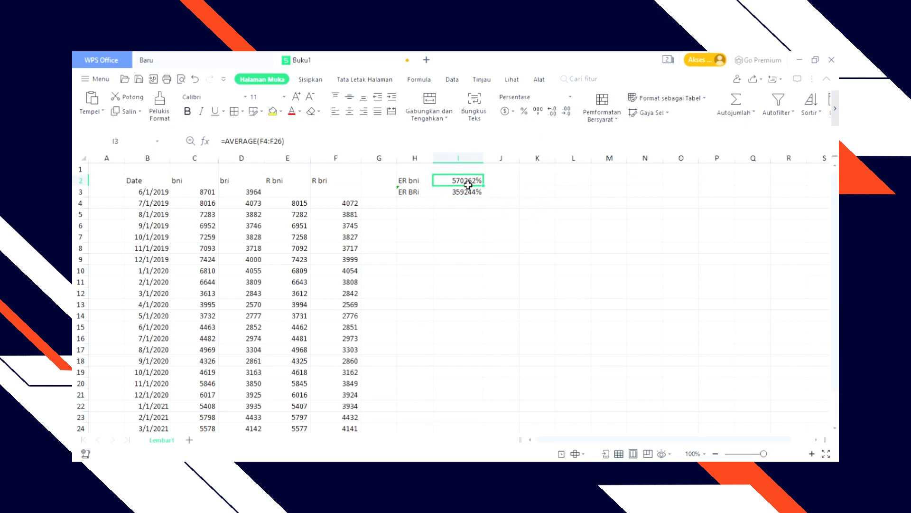
{"action": "left_click", "coordinate": [557, 114]}
{"action": "left_click", "coordinate": [568, 112]}
{"action": "left_click", "coordinate": [503, 247]}
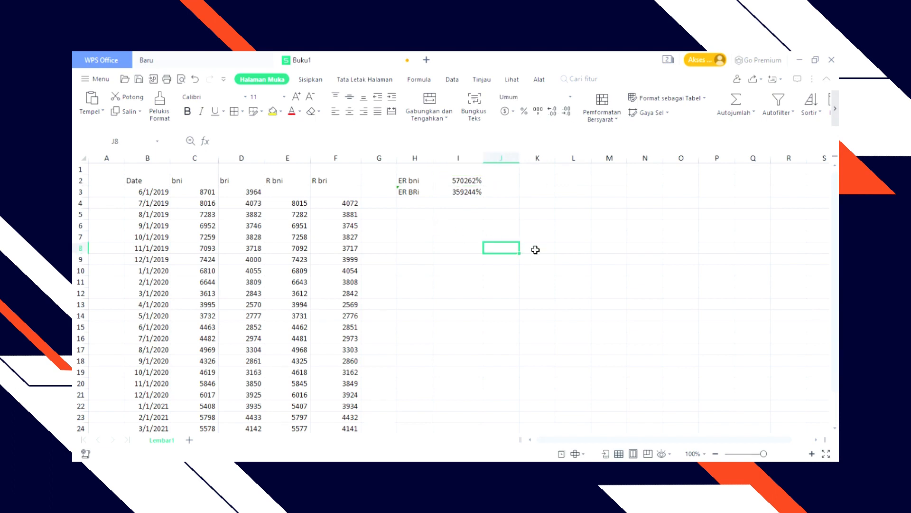